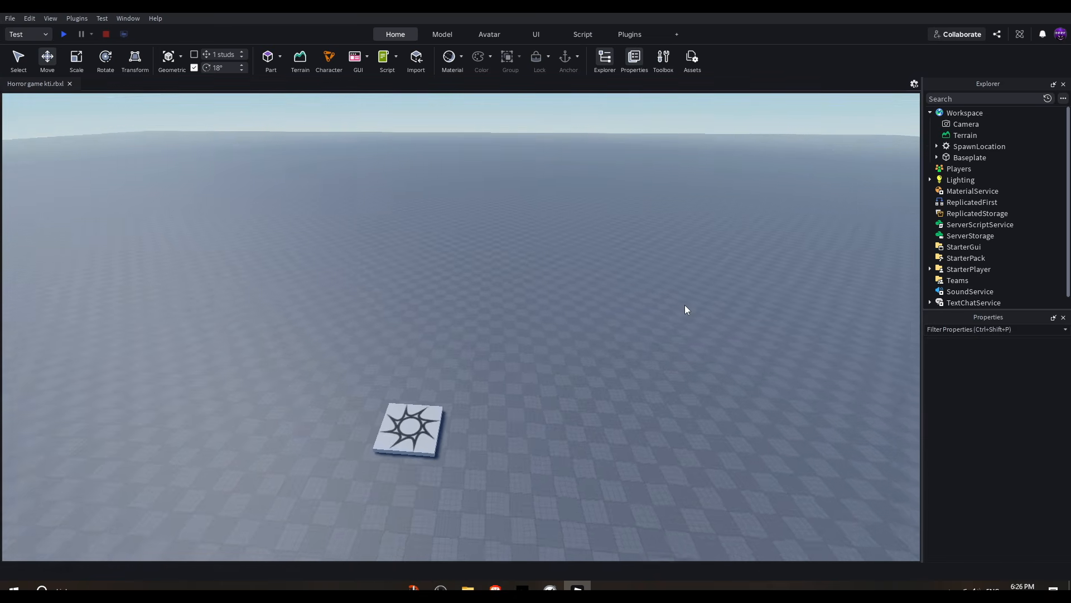
mouse_move(524, 318)
right_down()
mouse_move(526, 328)
mouse_move(538, 323)
mouse_move(546, 276)
mouse_move(540, 303)
right_up()
key(s)
key(w)
key(s)
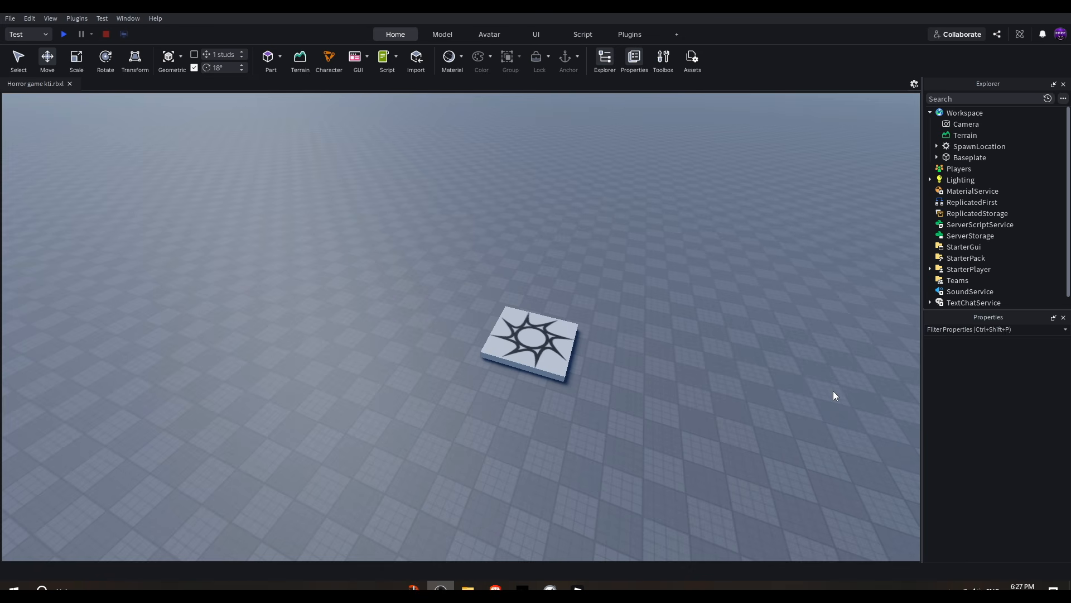
right_drag(630, 230, 564, 352)
key(s)
key(w)
key(s)
key(w)
key(a)
key(w)
Step: Open the Toolbox and clear its search field
click(660, 61)
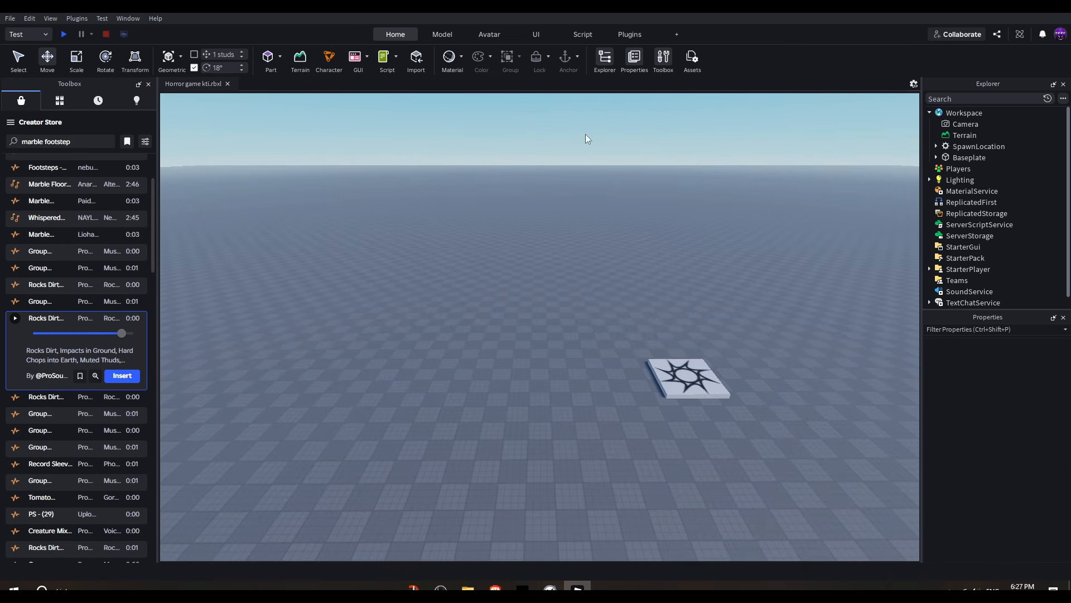
triple_click(66, 144)
key(BackSpace)
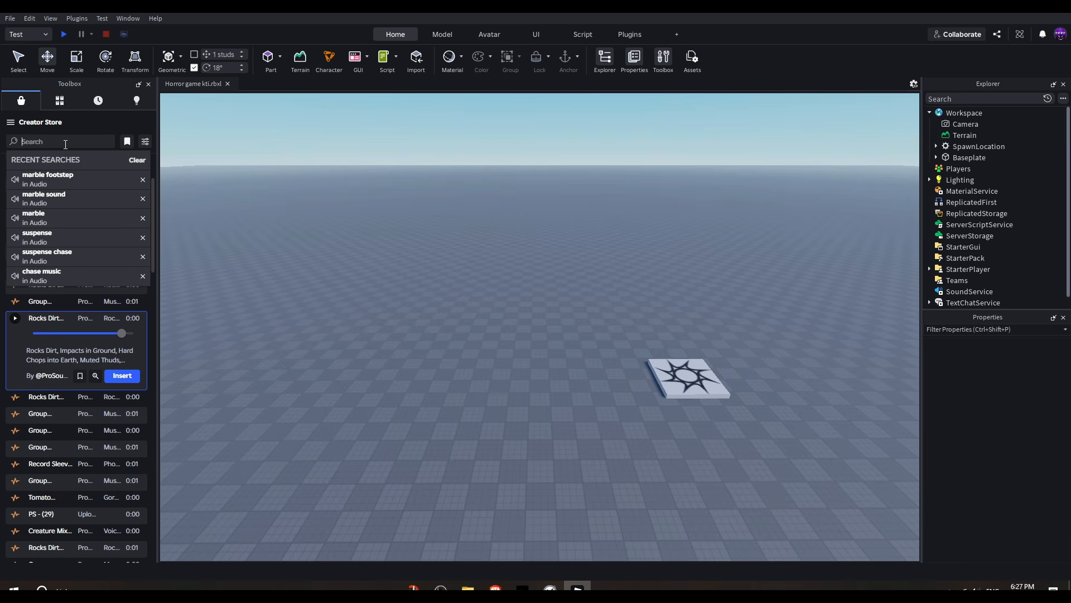
key(Return)
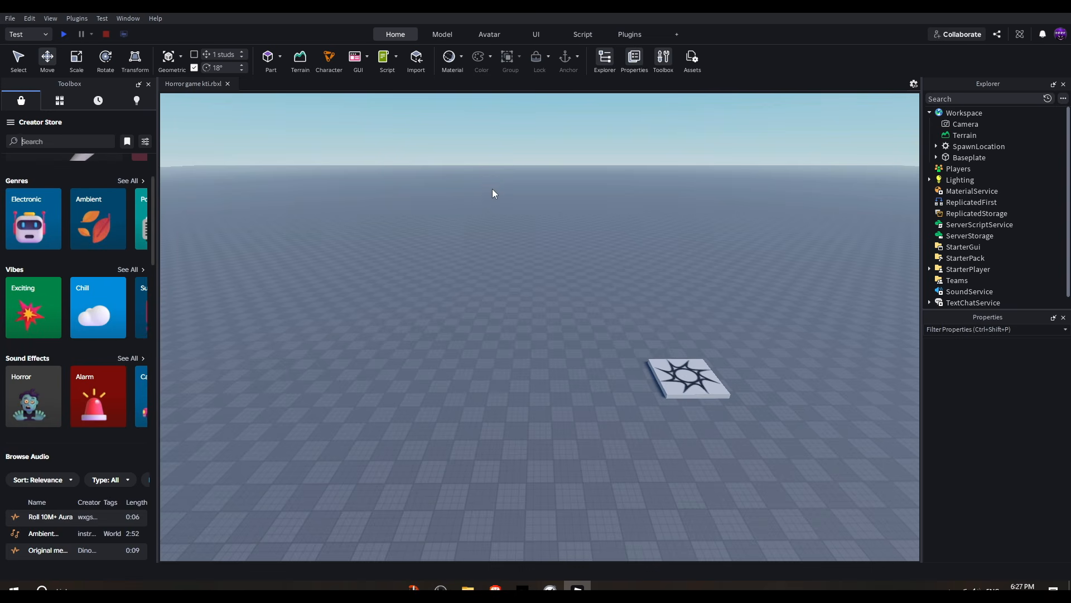
Step: Insert the Horror Game Kit (ALL IN ONE) model from My Models, accepting the scripts warning
right_drag(492, 189, 498, 194)
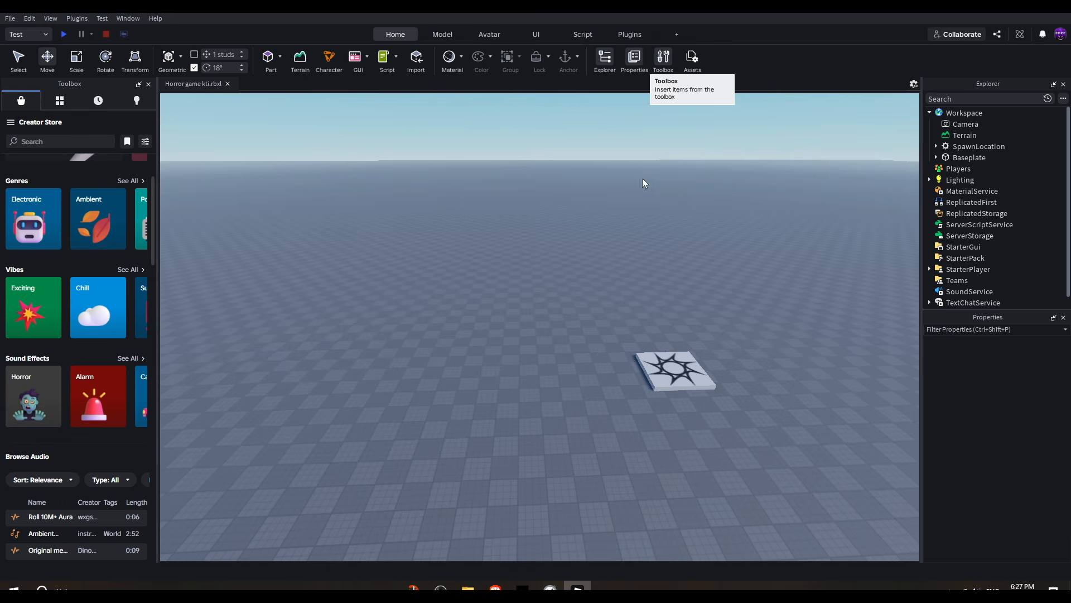
click(60, 103)
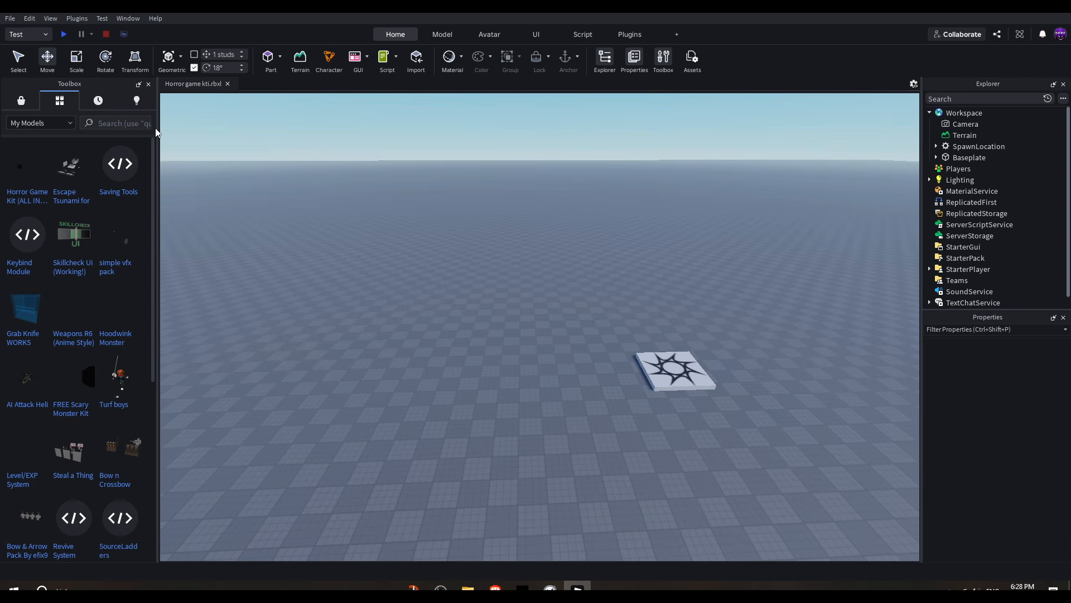
right_drag(394, 185, 347, 184)
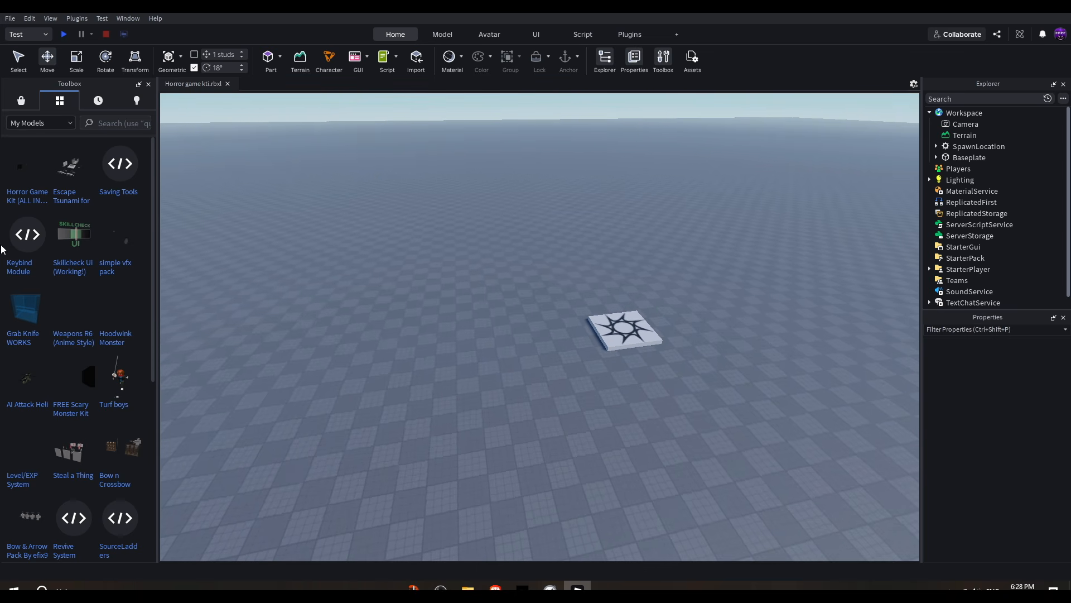
click(14, 175)
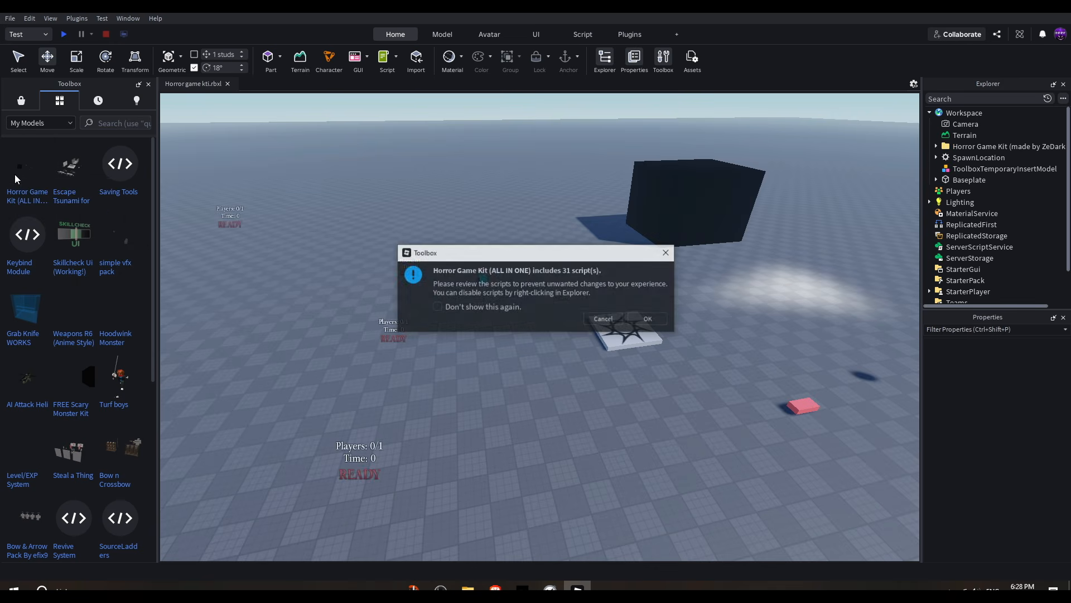
click(649, 319)
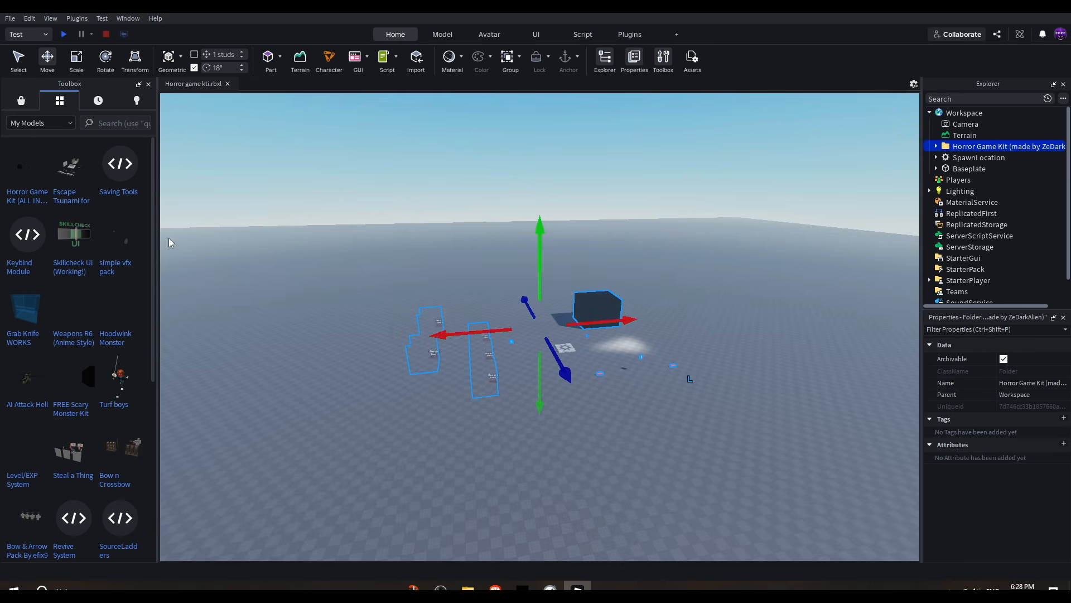
Step: Close the Toolbox panel and deselect the inserted kit
click(148, 84)
click(645, 441)
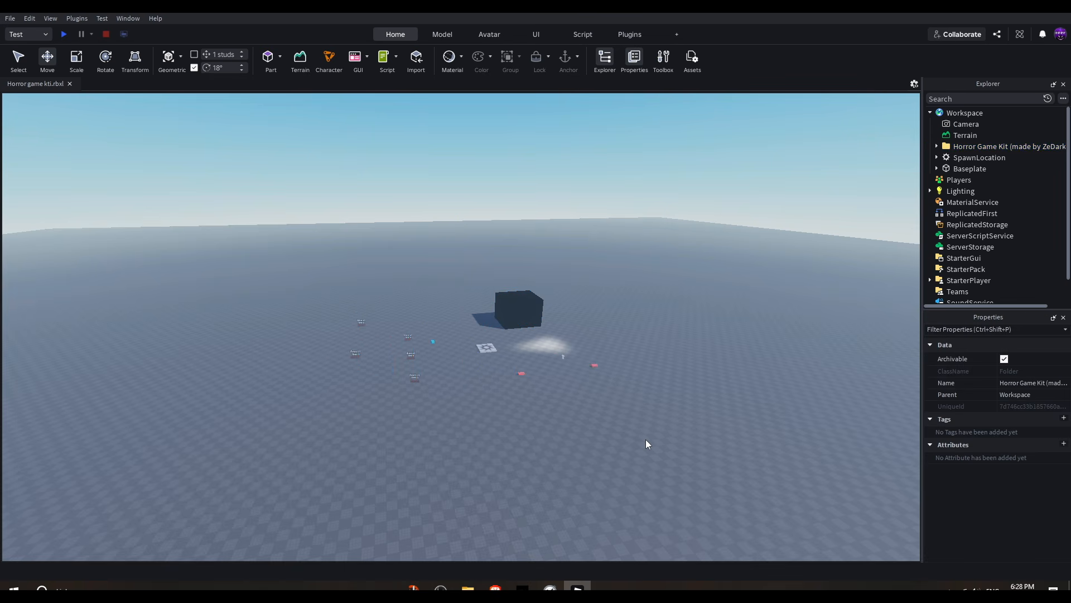
scroll(637, 443, up, 2)
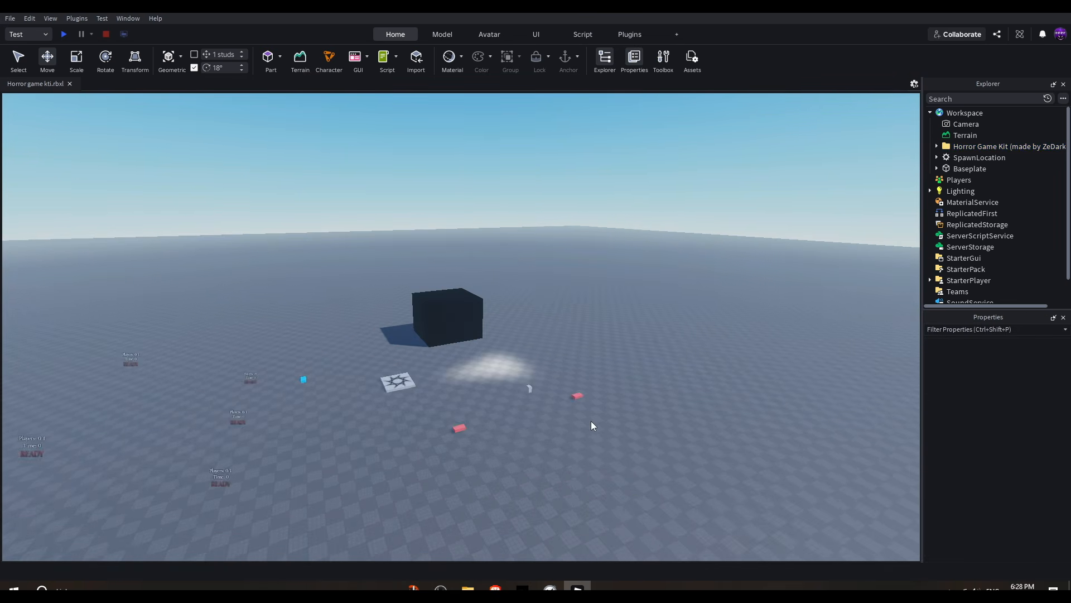
scroll(590, 421, up, 3)
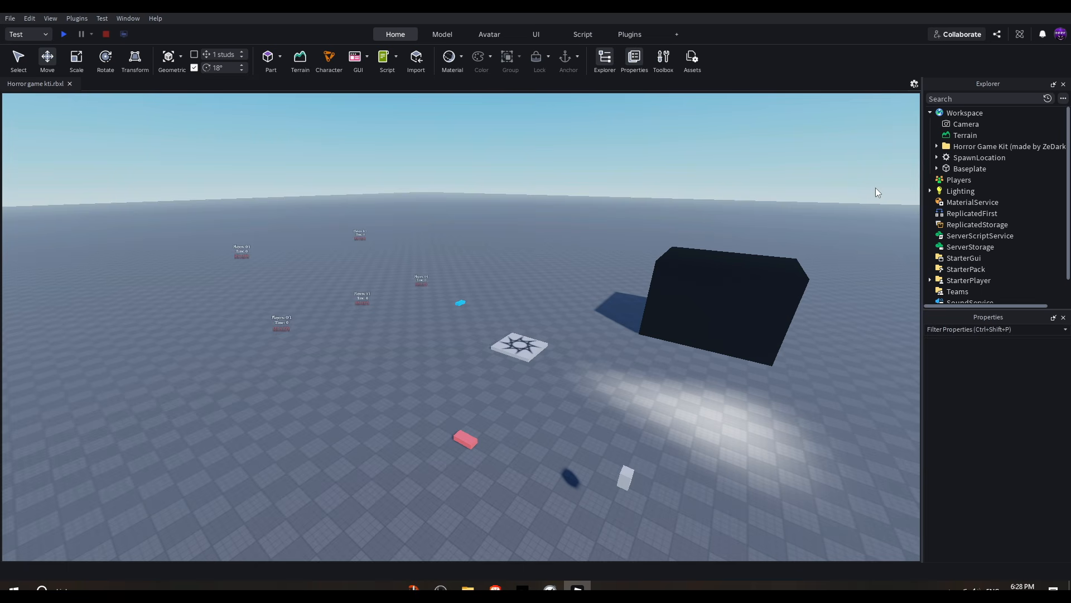
right_drag(636, 272, 492, 327)
key(a)
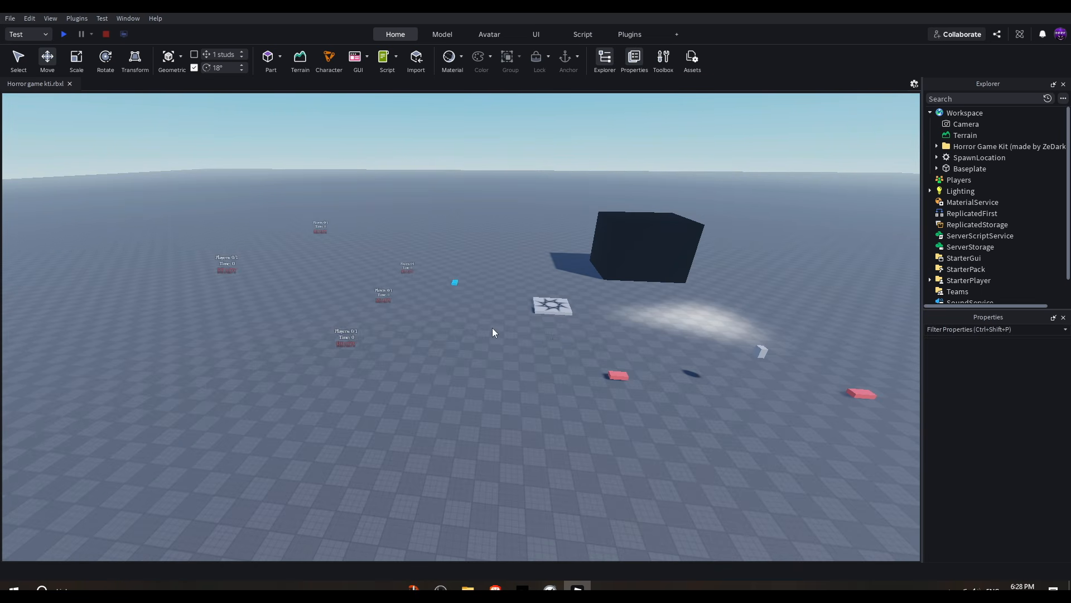
Step: Expand the Horror Game Kit folder in Workspace and delete its MainGame folder
click(937, 146)
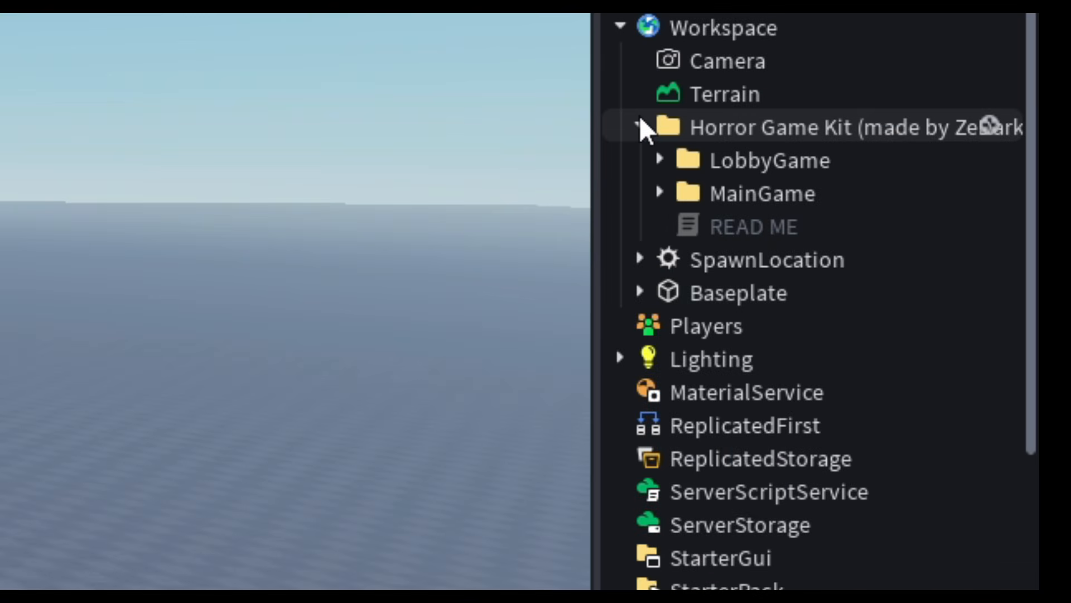
click(777, 199)
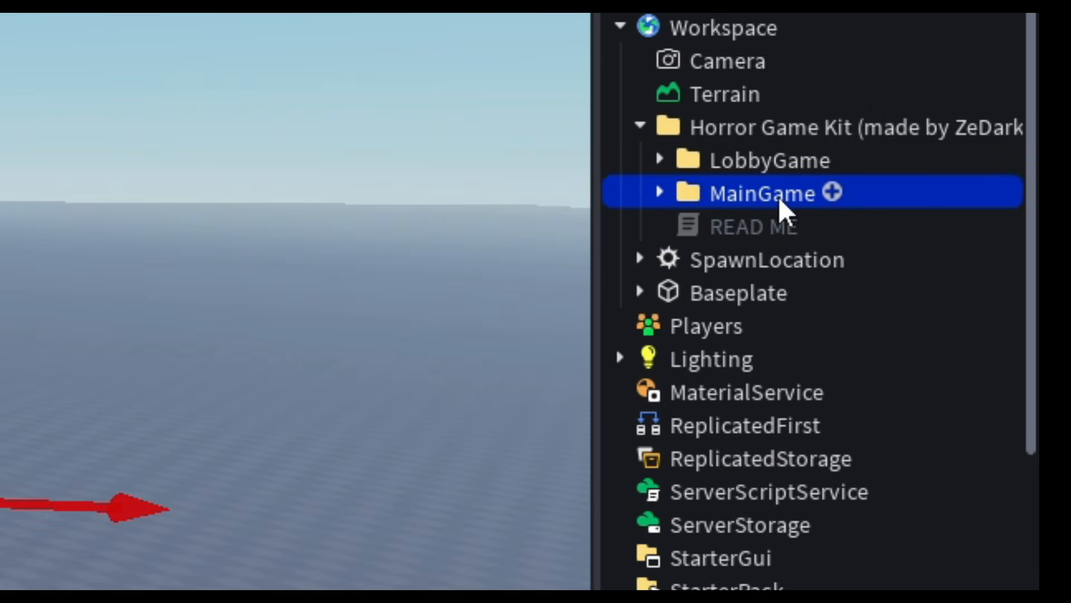
key(Delete)
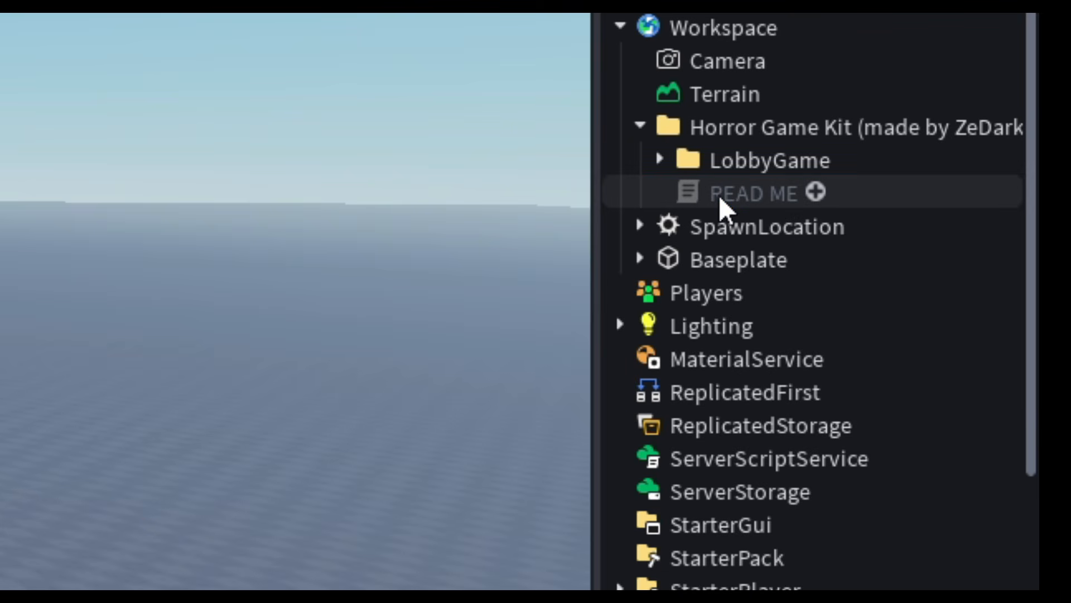
Step: Move Ungroup_ReplicatedStorage from the LobbyGame folder into ReplicatedStorage and ungroup it
click(659, 160)
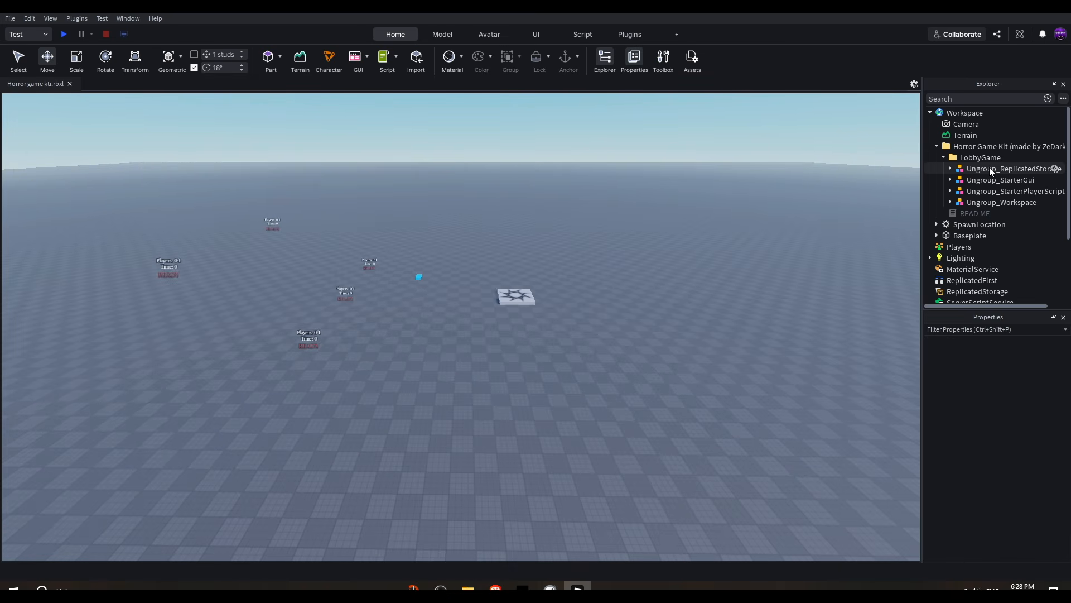
drag(989, 166, 993, 221)
scroll(981, 220, down, 2)
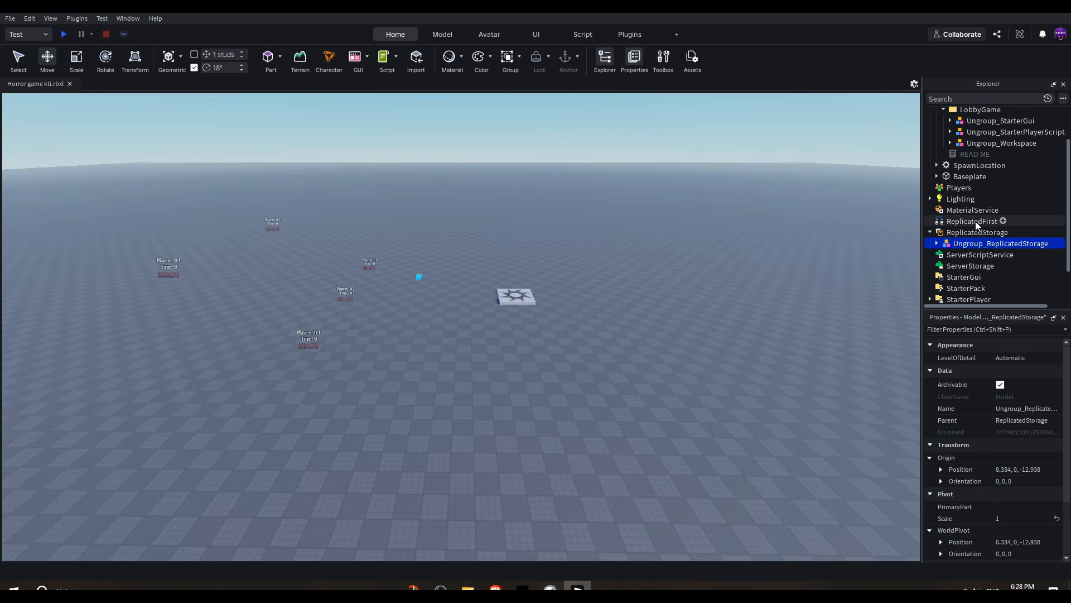
key(ctrl+u)
Step: Move Ungroup_StarterGui from the LobbyGame folder into StarterGui and ungroup it
scroll(993, 237, up, 2)
click(1002, 168)
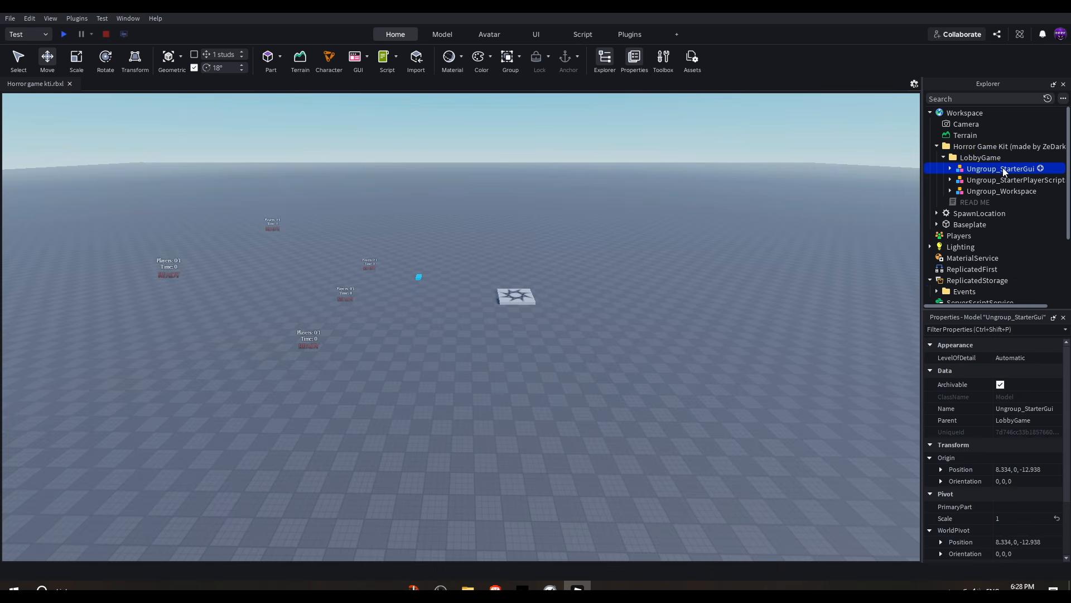
drag(1003, 167, 972, 237)
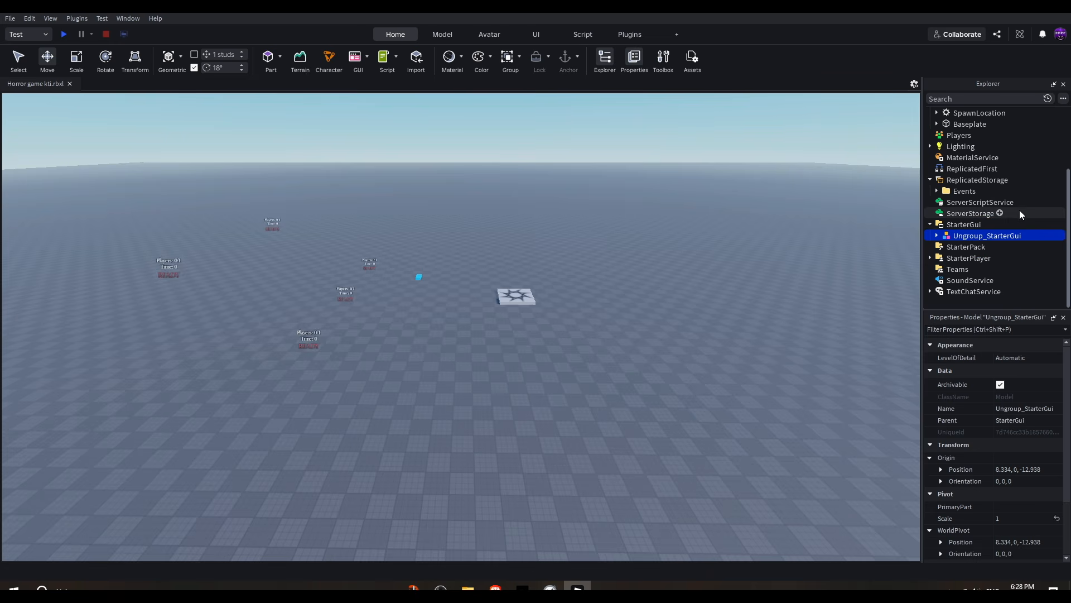
key(ctrl+u)
Step: Move Ungroup_StarterPlayerScripts into StarterPlayer's StarterPlayerScripts and ungroup it
scroll(1020, 206, up, 2)
drag(1007, 169, 967, 259)
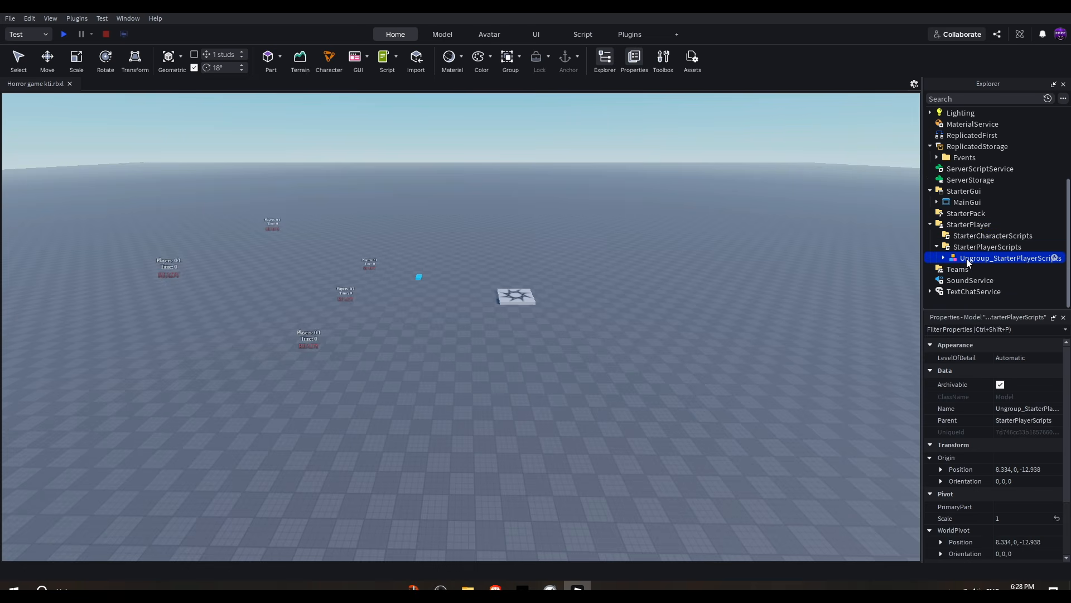
key(ctrl+u)
Step: Move Ungroup_Workspace from the LobbyGame folder into Workspace and ungroup it
scroll(986, 253, up, 5)
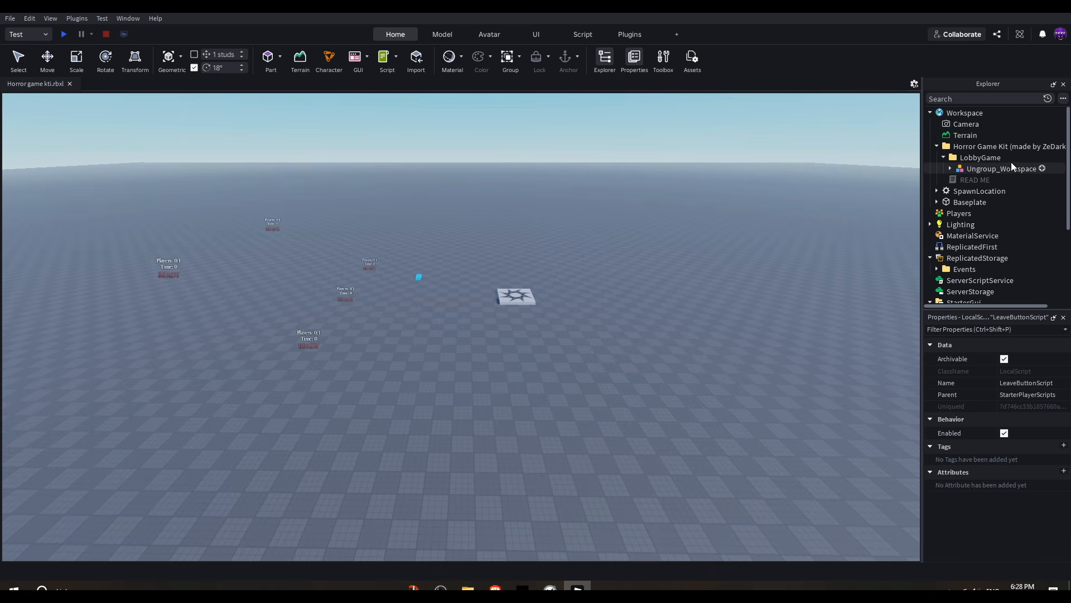
drag(992, 170, 961, 114)
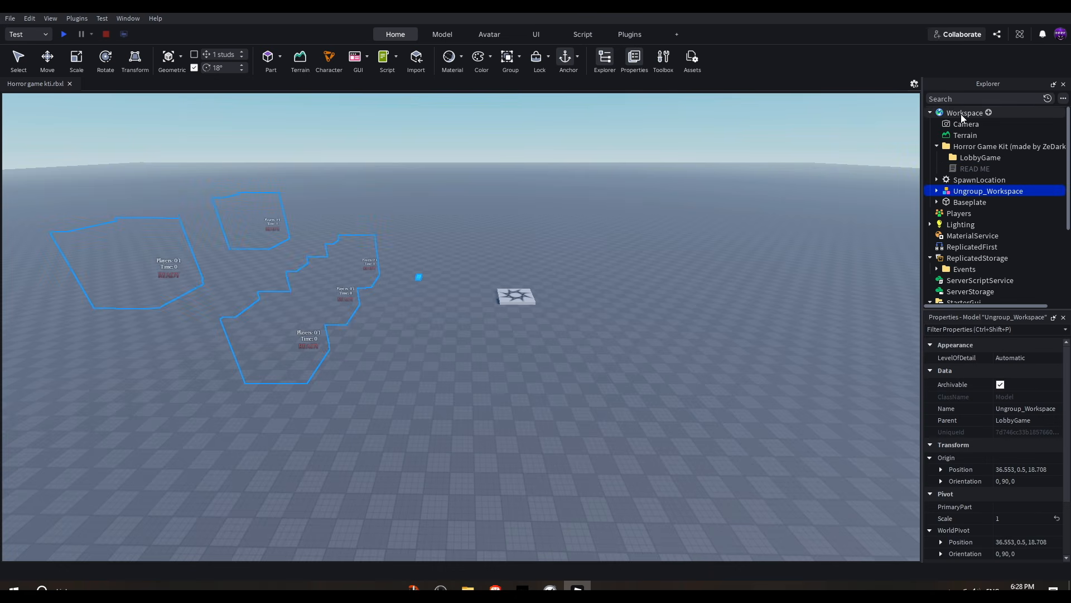
key(ctrl+u)
Step: Delete the leftover Horror Game Kit folder from Workspace
scroll(674, 270, down, 5)
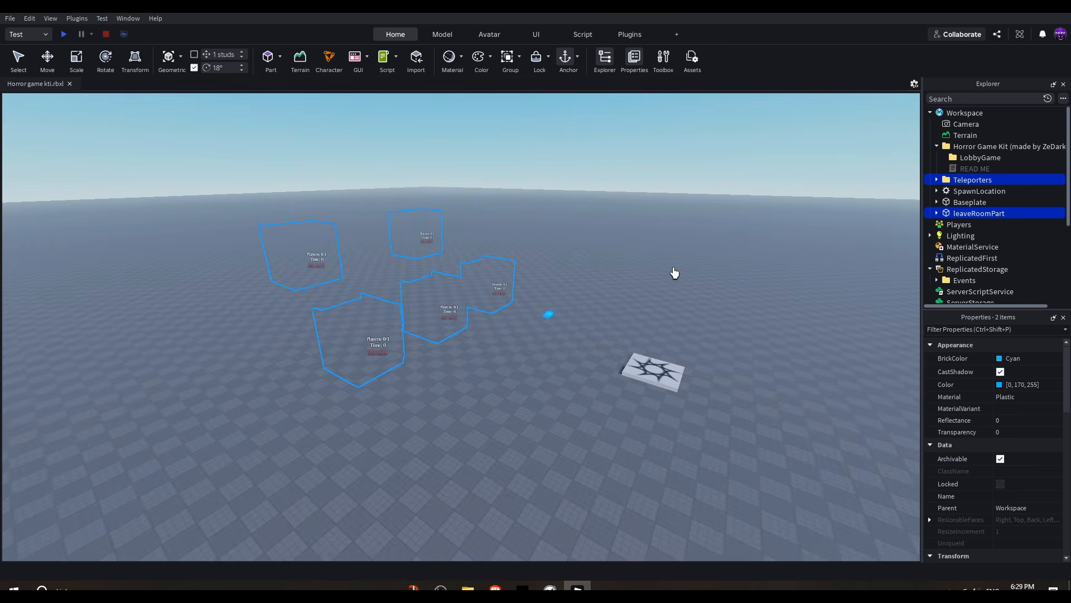
right_drag(525, 326, 559, 334)
key(d)
key(a)
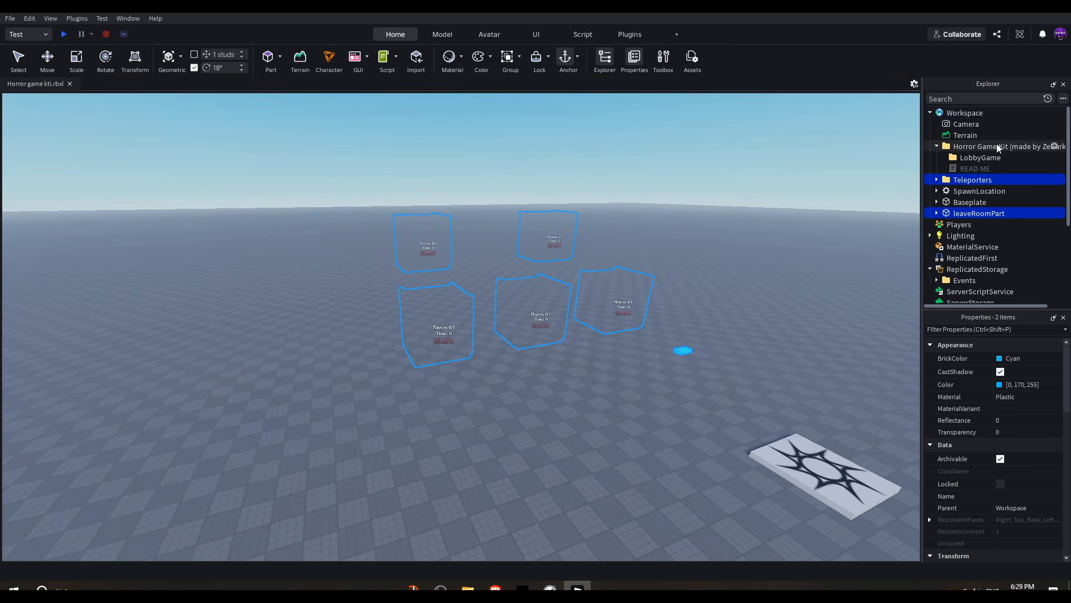
click(997, 146)
key(Delete)
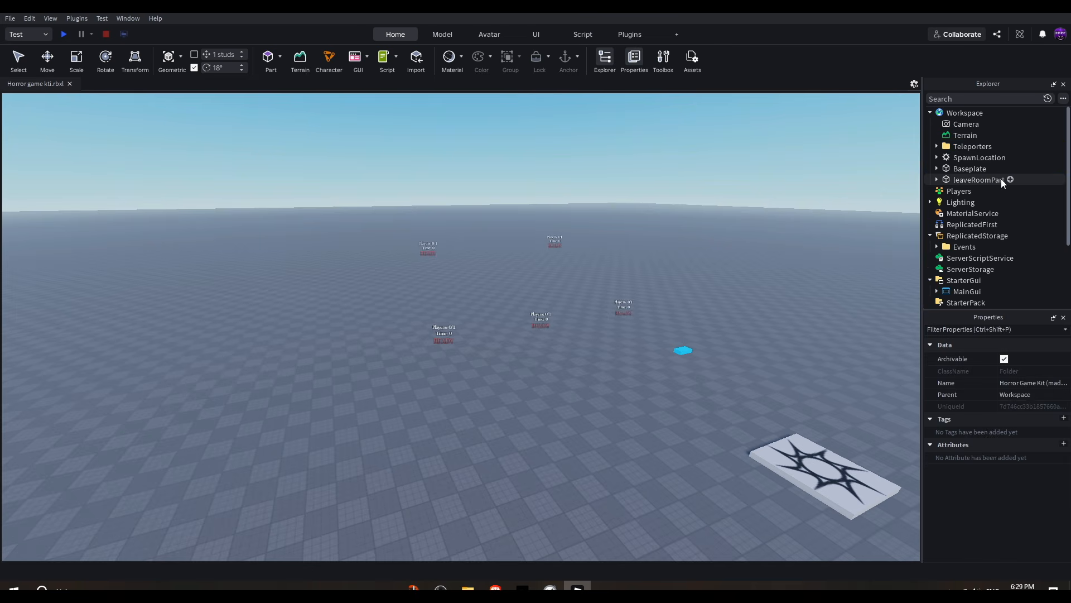
Step: Examine the lobby teleporter pads and parts around the scene in the viewport
key(s)
right_drag(658, 291, 636, 280)
key(w)
key(d)
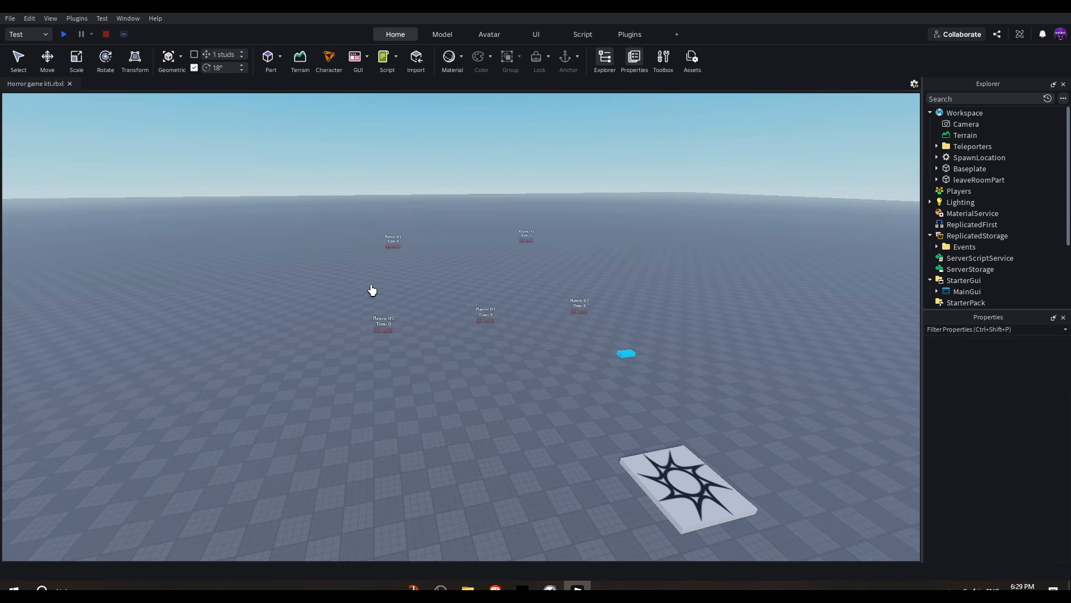
right_drag(474, 299, 445, 321)
scroll(354, 352, down, 5)
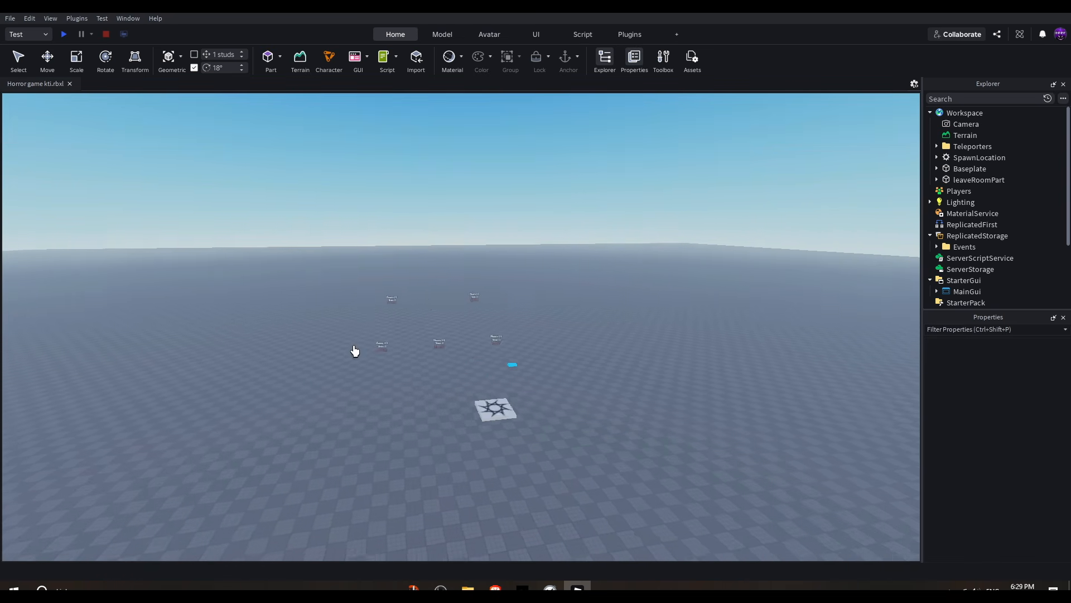
scroll(354, 354, up, 3)
scroll(636, 368, down, 4)
right_drag(636, 369, 634, 308)
scroll(694, 252, up, 3)
scroll(634, 308, down, 4)
scroll(634, 308, up, 6)
scroll(634, 309, down, 6)
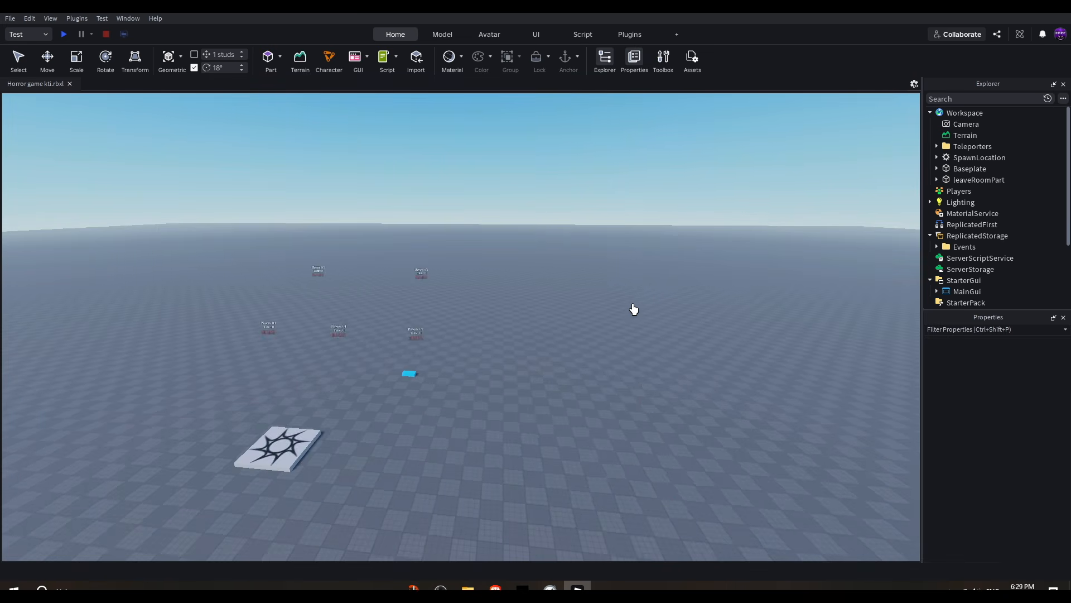
scroll(407, 216, up, 6)
right_drag(450, 347, 450, 347)
scroll(450, 347, down, 6)
click(53, 57)
scroll(541, 303, up, 3)
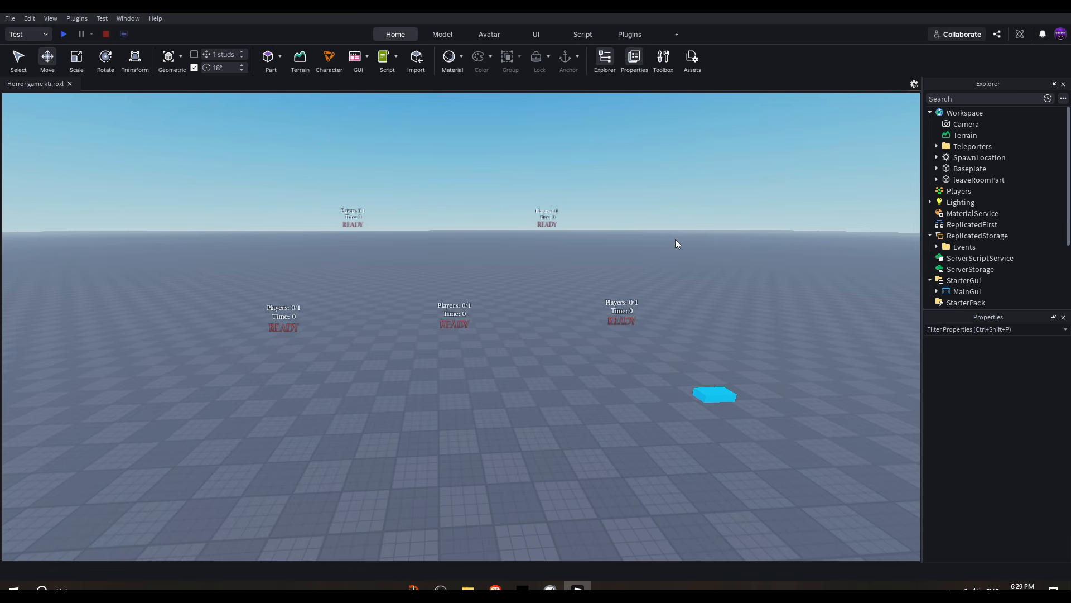
Step: Open Publish to Roblox As and choose the .Neon Games. group as the experience owner
click(10, 18)
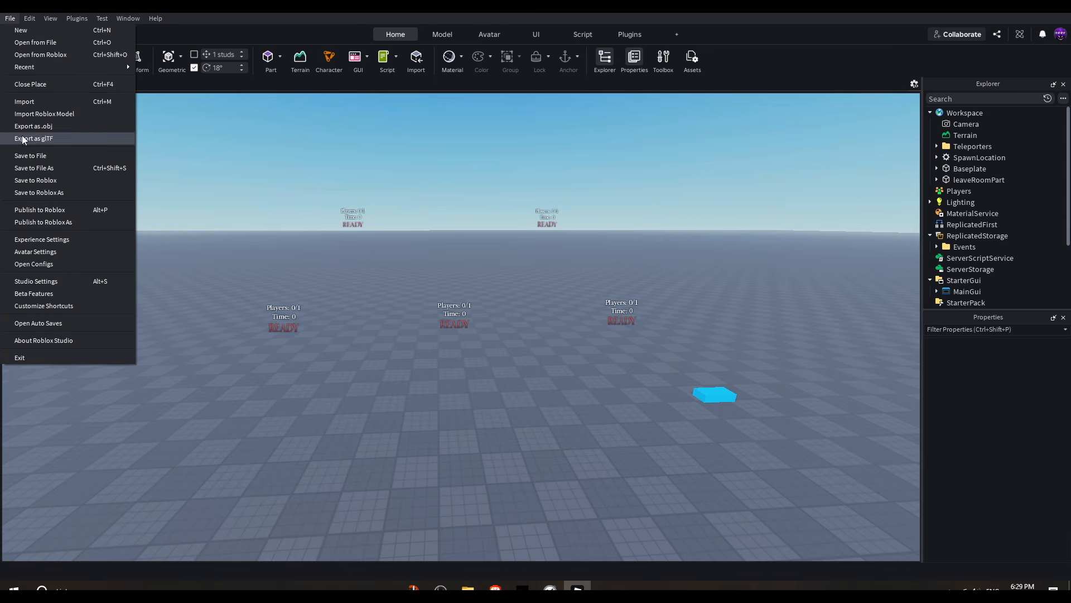
click(43, 223)
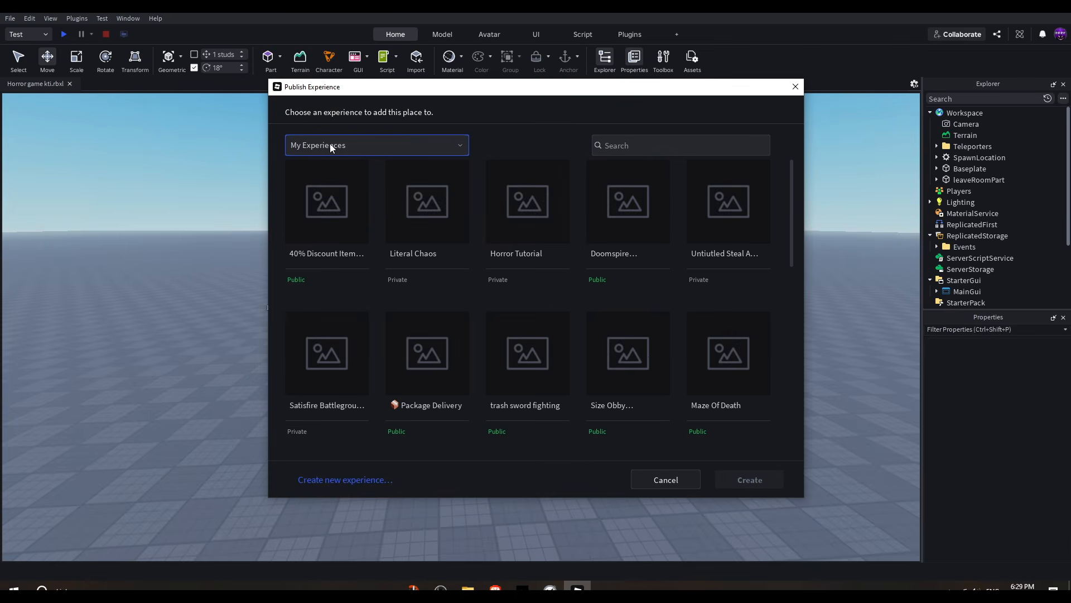
click(330, 144)
click(328, 191)
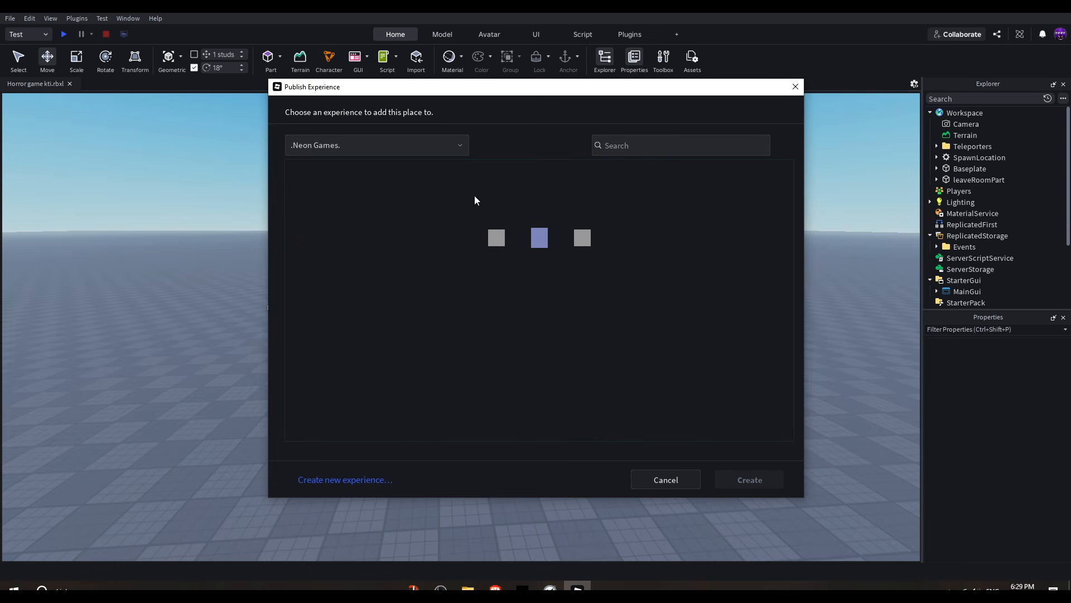
Step: Start creating a new experience named Lights Out with the description eeee
click(357, 479)
click(608, 140)
text(Lights Out)
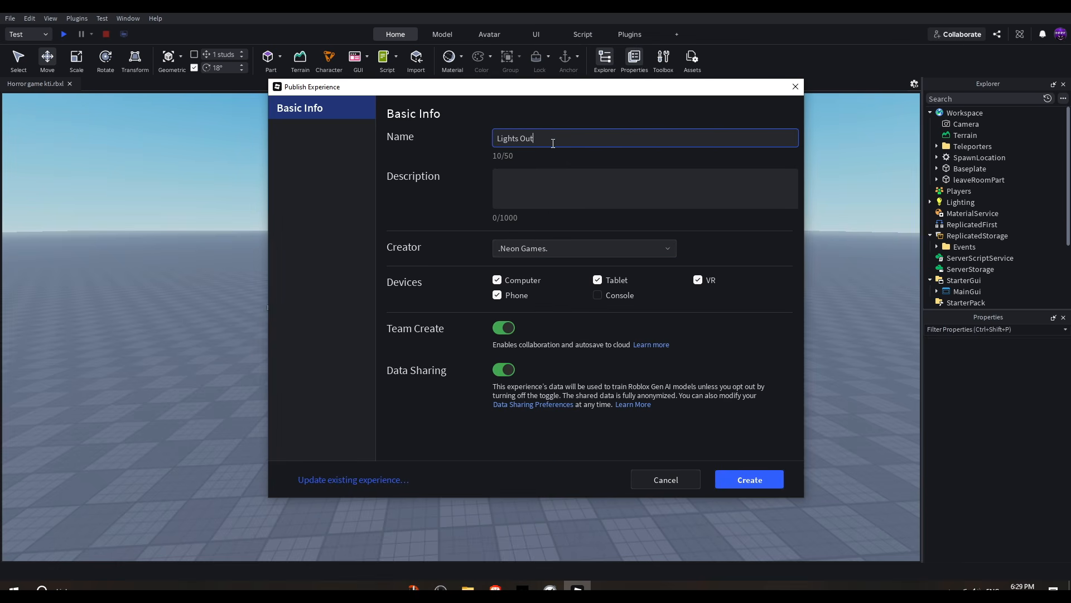
click(667, 185)
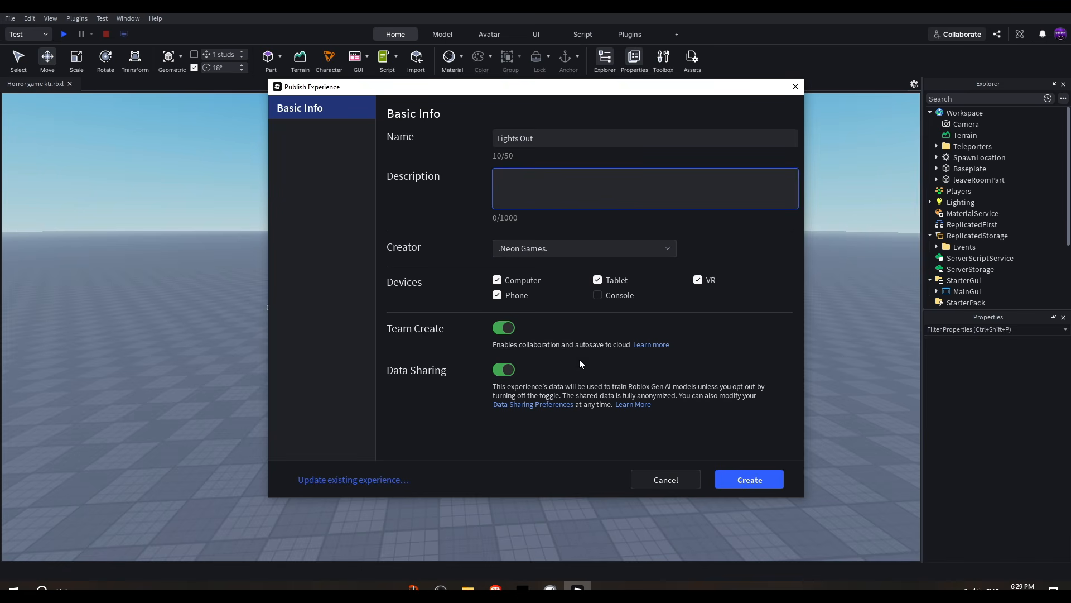
Step: Enable the Console device, turn off Data Sharing, and create the experience
click(597, 295)
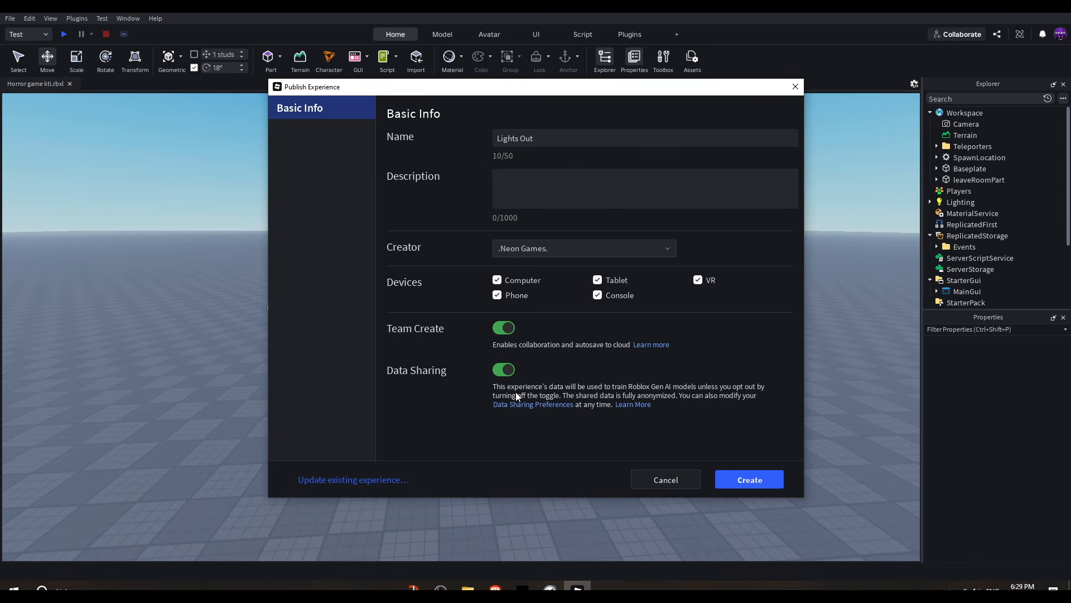
click(504, 370)
click(764, 484)
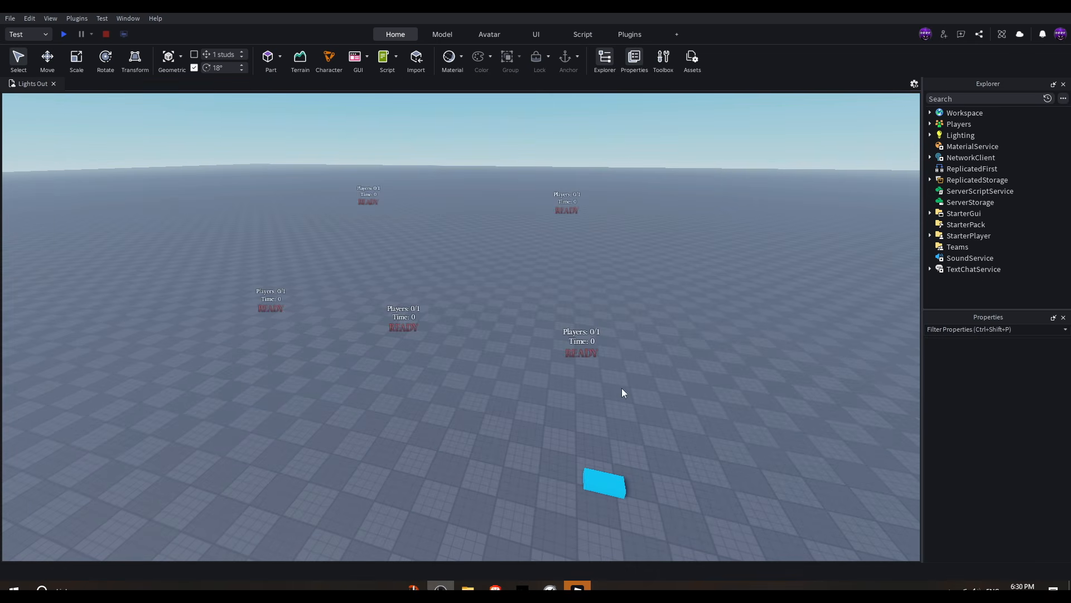
right_drag(735, 264, 735, 264)
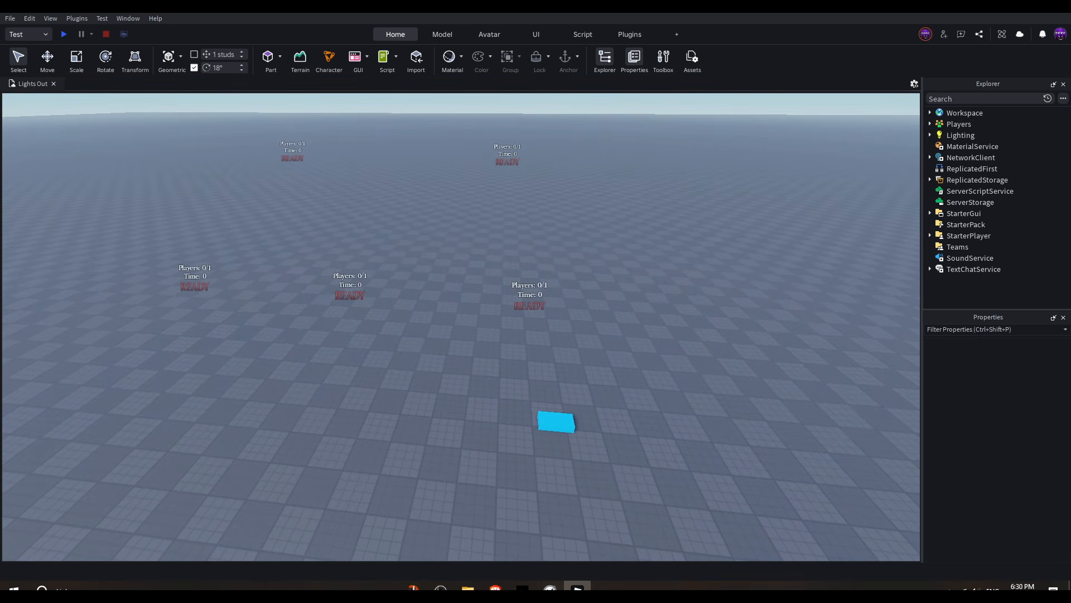
Step: In Experience Settings' Security section, allow HTTP Requests and enable Studio Access to API Services, then save
click(10, 18)
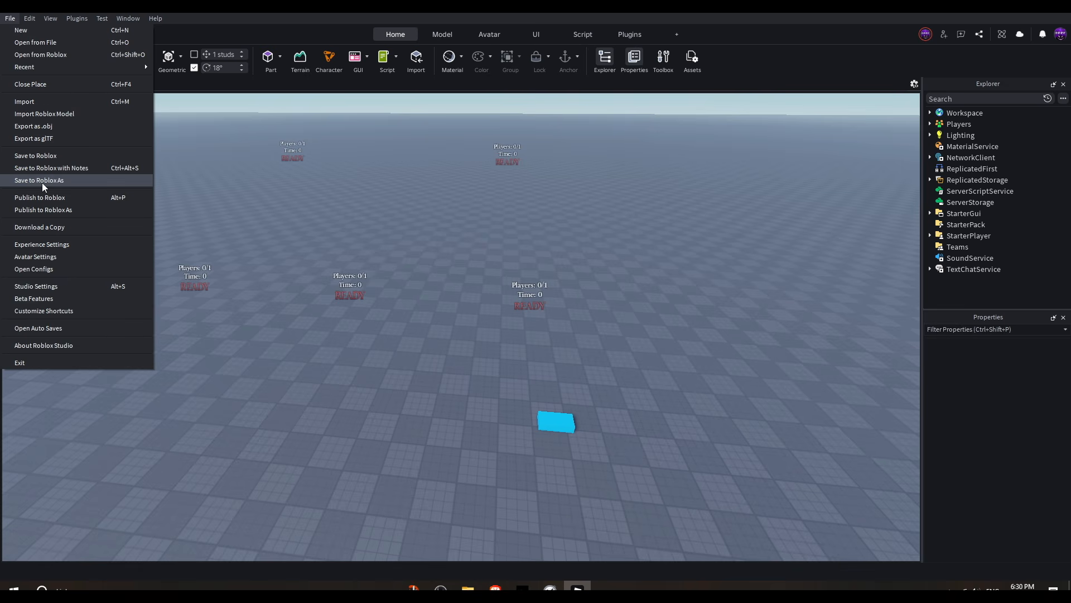
click(45, 243)
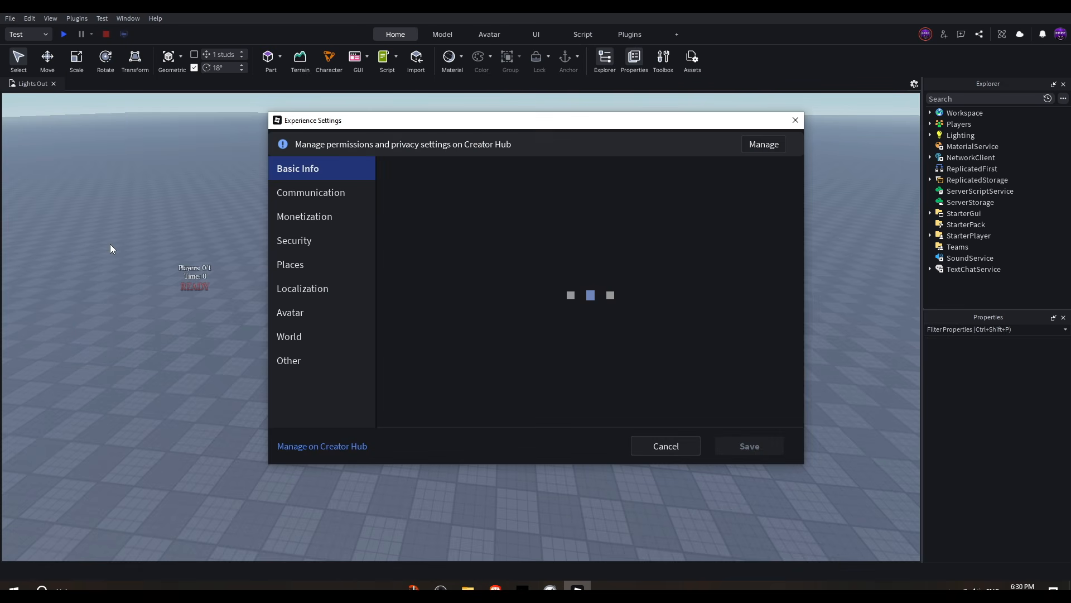
click(317, 244)
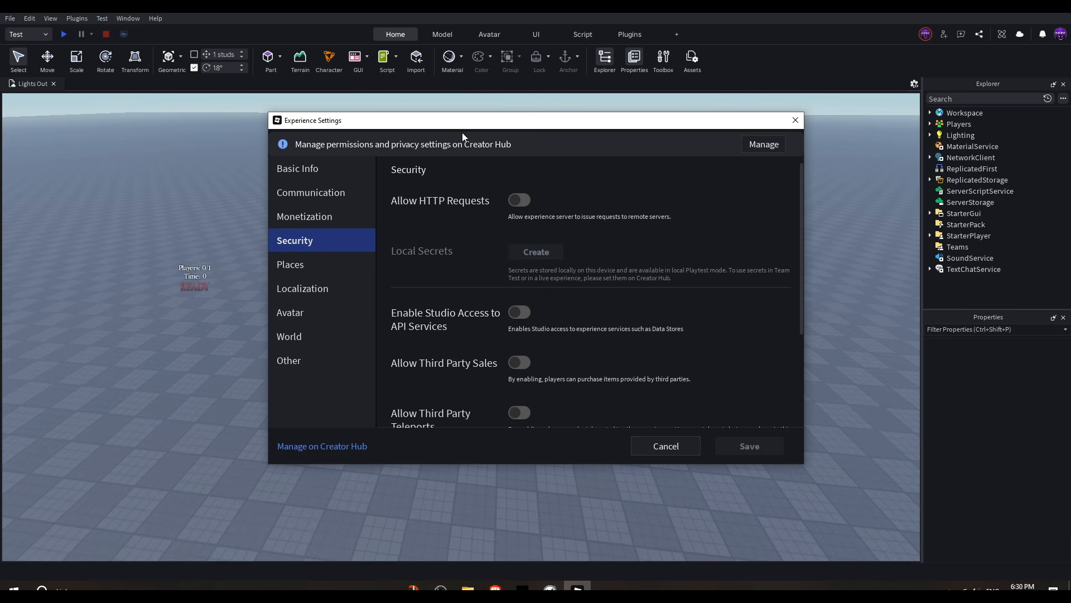
drag(484, 123, 537, 101)
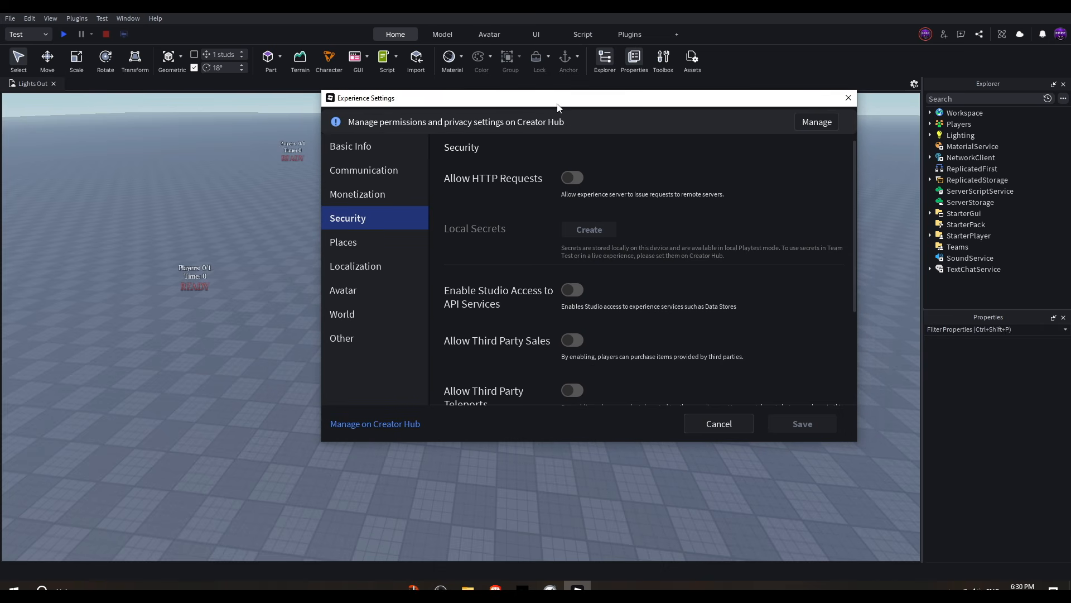
click(572, 178)
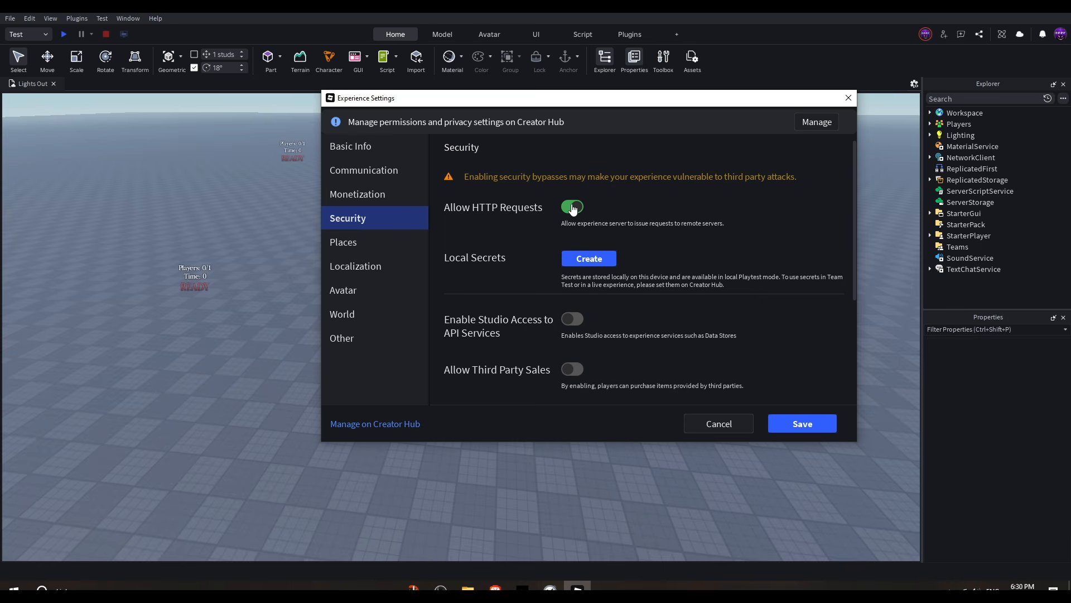
scroll(572, 234, down, 1)
click(572, 263)
scroll(725, 363, down, 1)
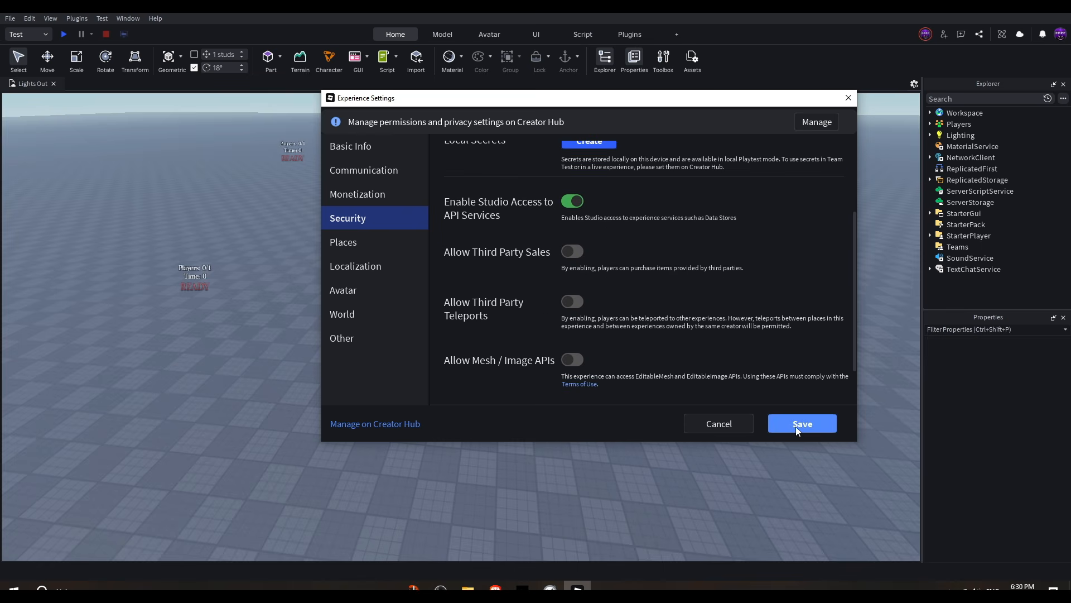
click(804, 423)
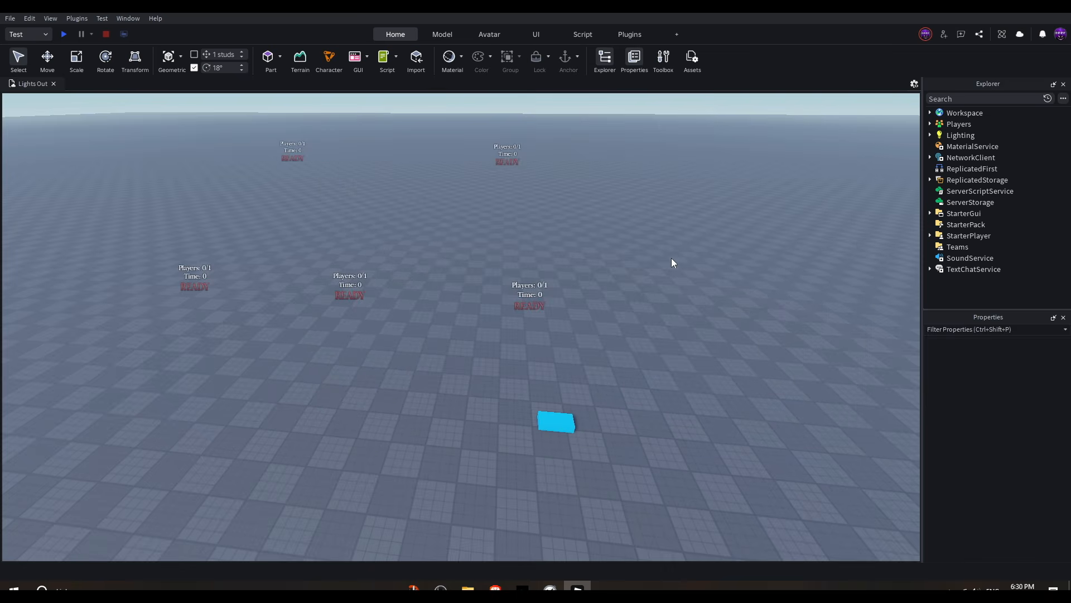
Step: Look around the lobby teleporter pads in the viewport
right_drag(685, 256, 684, 256)
key(s)
key(d)
key(a)
right_drag(586, 306, 567, 370)
key(w)
key(s)
key(d)
key(w)
key(s)
right_drag(678, 423, 431, 333)
Step: Start a playtest and walk the character onto a lobby teleporter pad
click(63, 34)
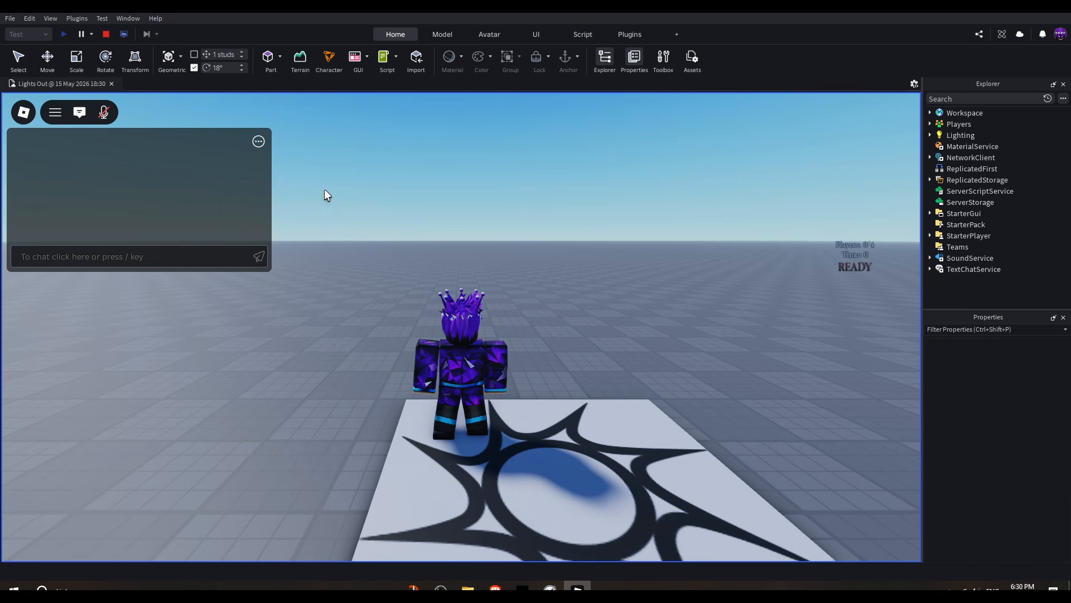
key(w)
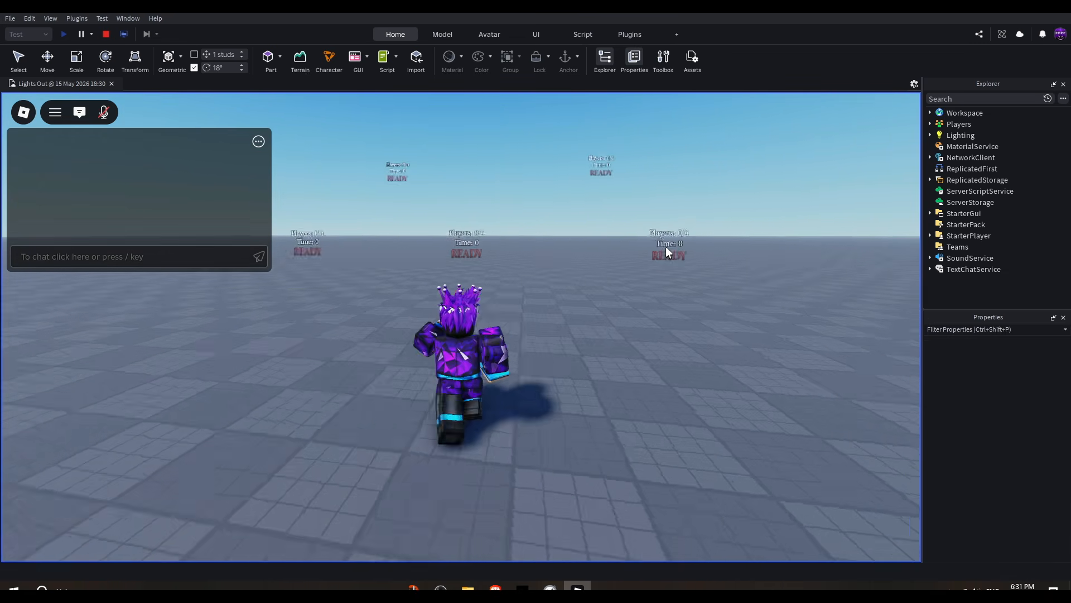
key(w)
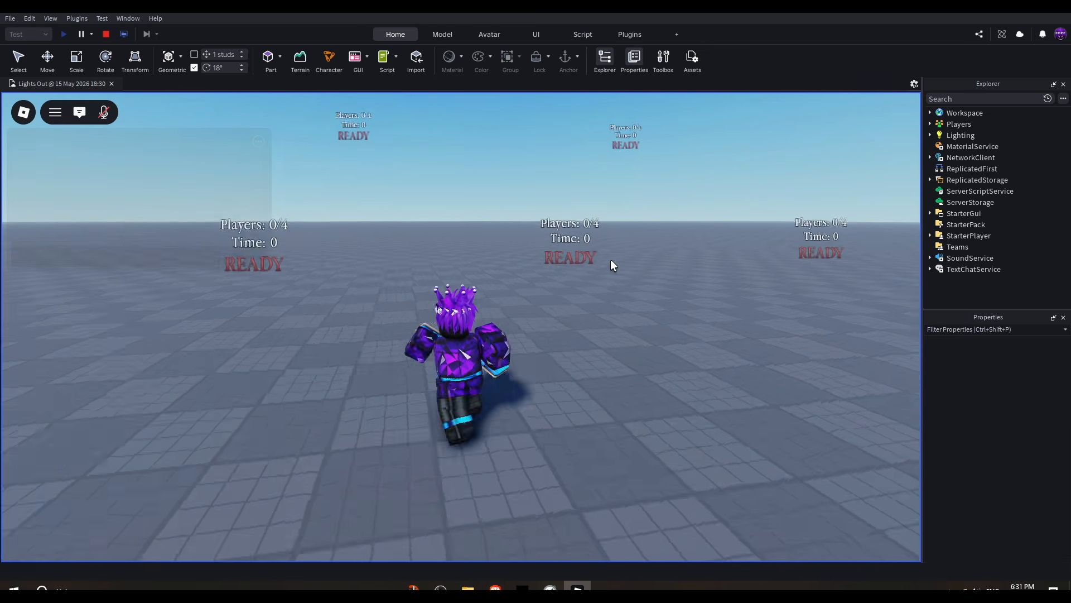
key(w)
right_drag(611, 258, 581, 259)
key(w)
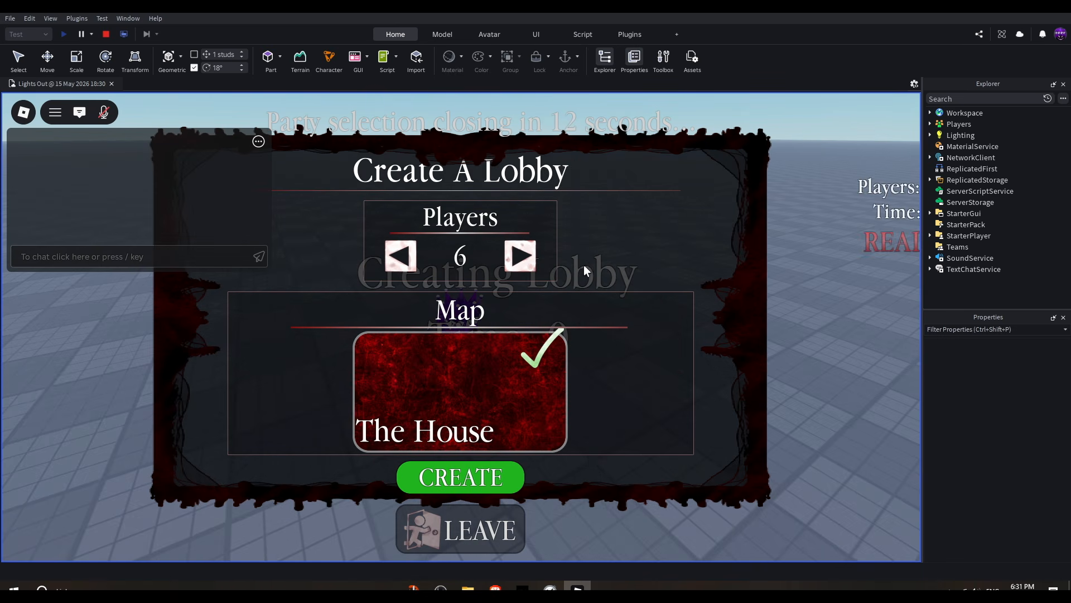
Step: Set the lobby to 4 players with The House map and create the lobby
click(409, 267)
click(409, 266)
click(408, 266)
click(528, 262)
click(530, 263)
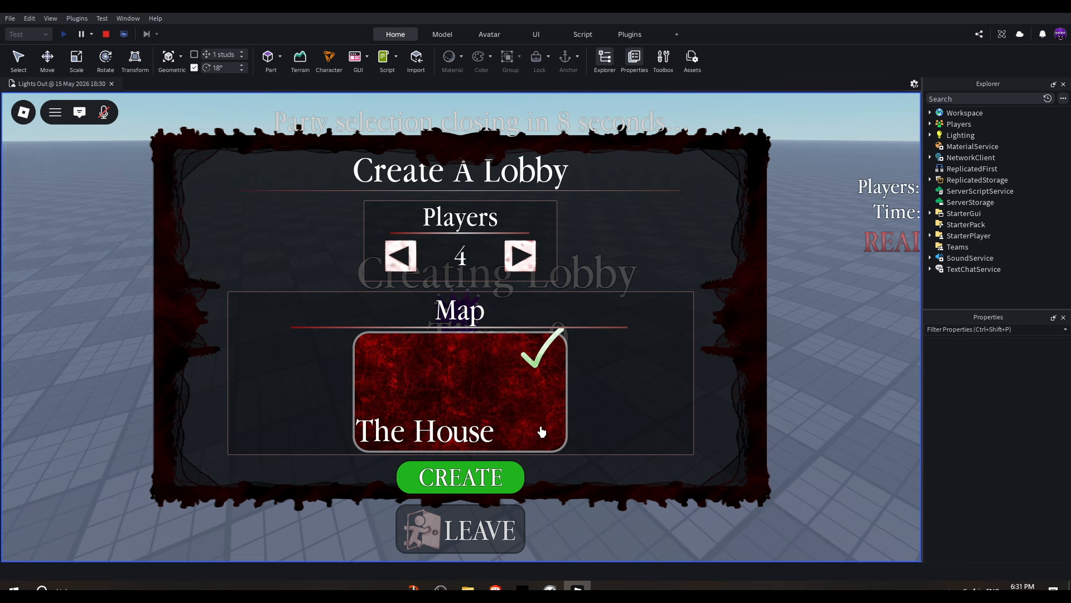
click(496, 473)
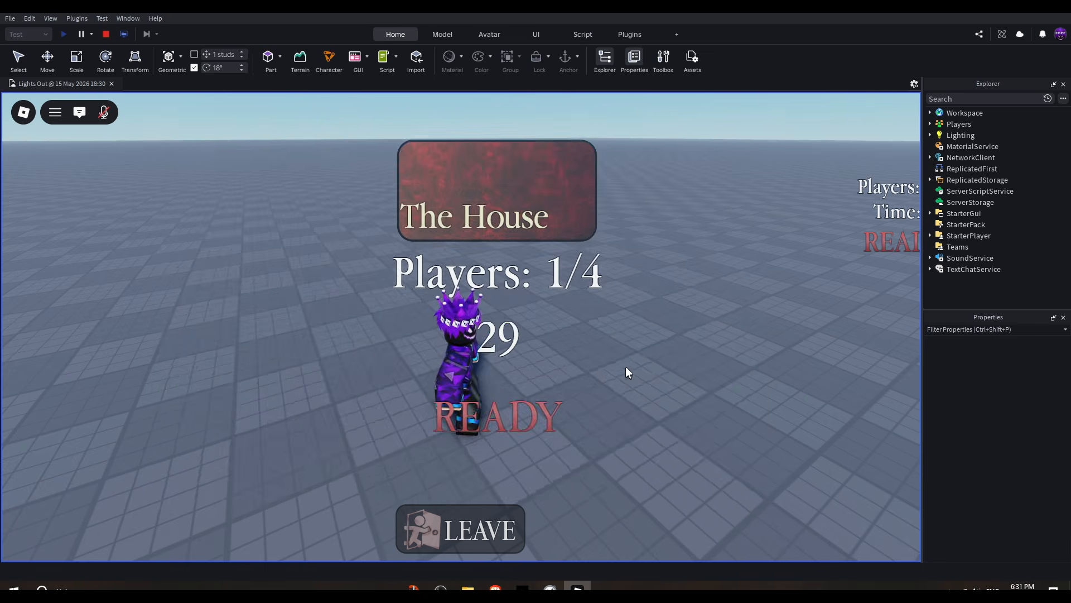
Step: Walk around inside the lobby pad and leave the lobby
right_drag(585, 360, 585, 354)
key(s)
key(a)
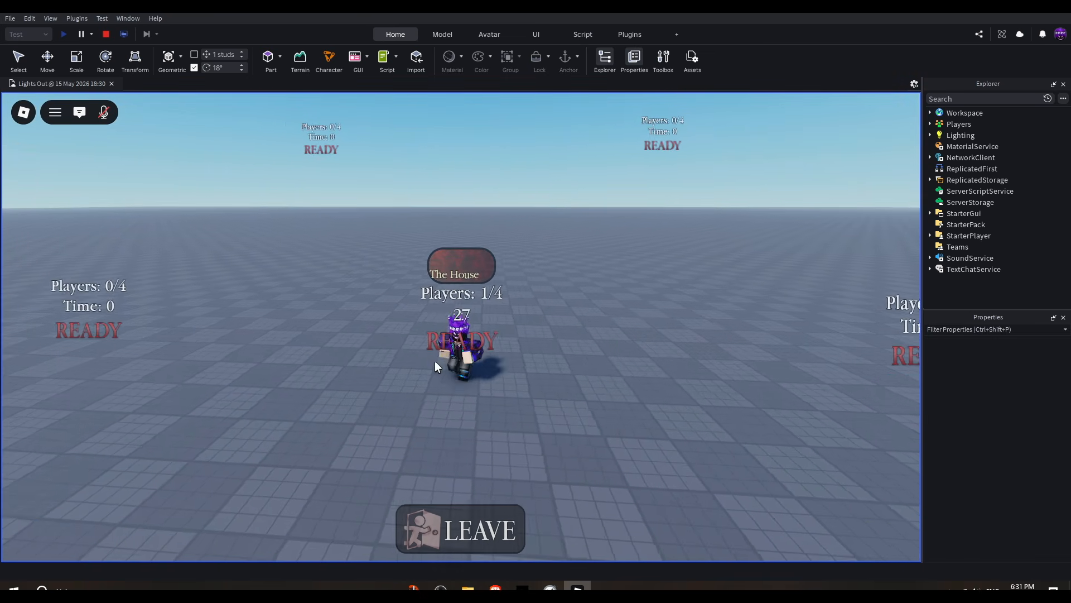
key(w)
key(d)
key(s)
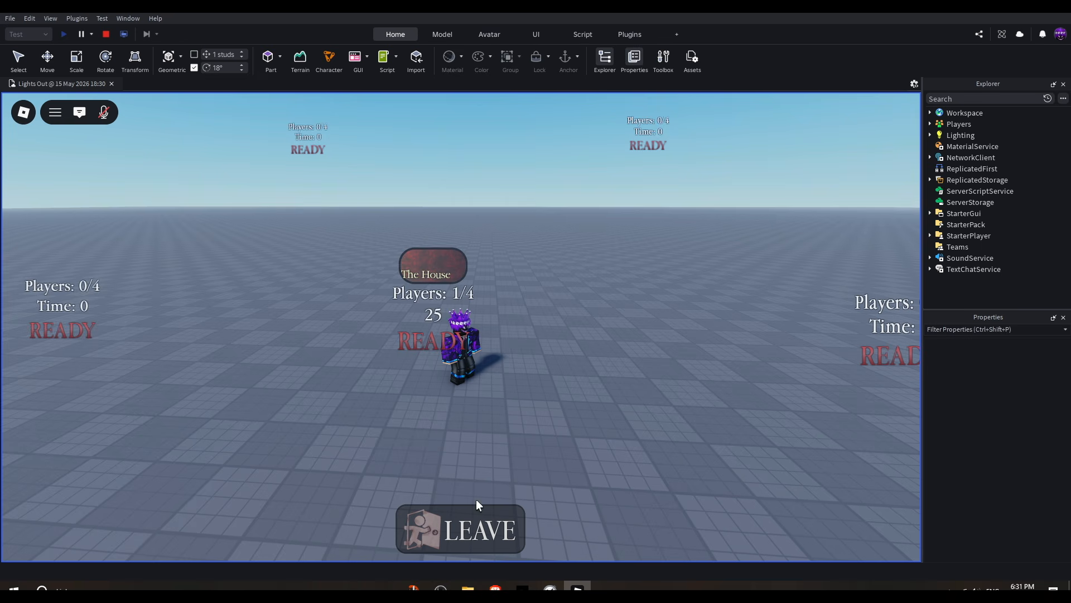
click(456, 533)
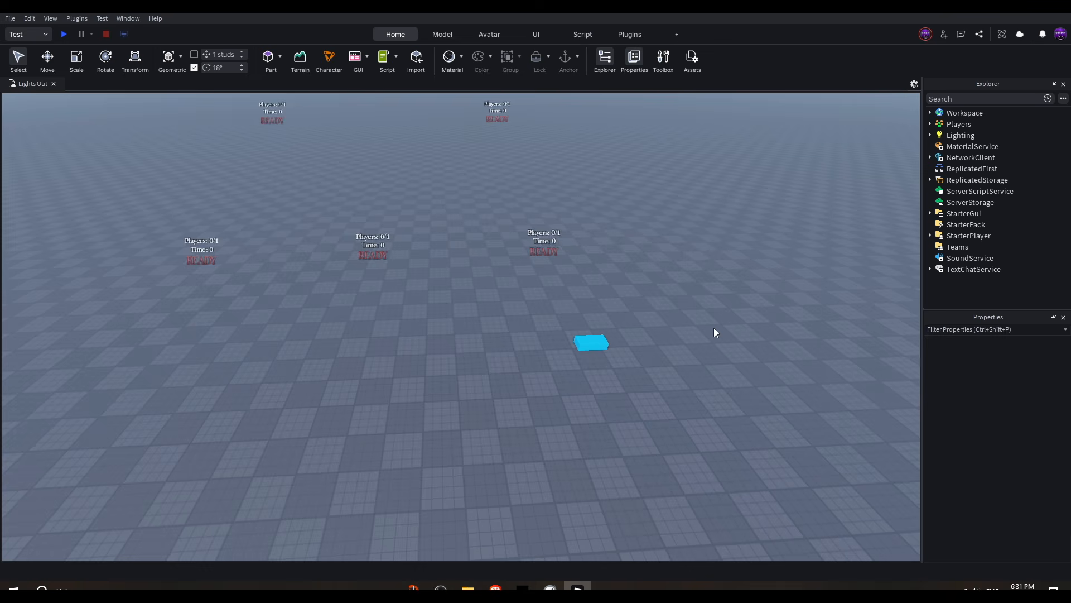
Step: Examine the teleporter pads and spawn location in the viewport
right_drag(714, 327, 696, 324)
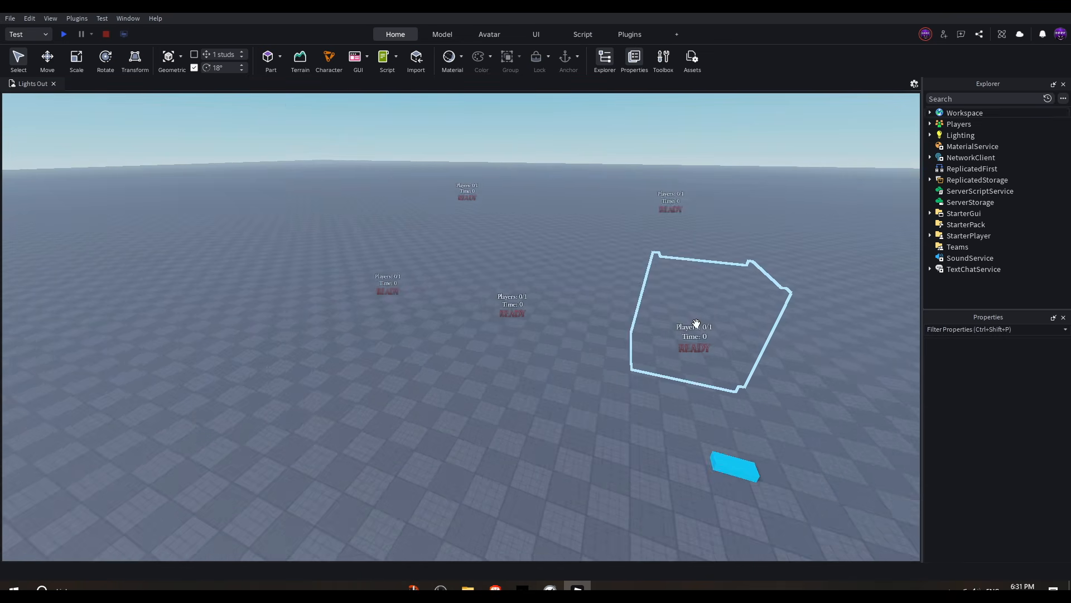
scroll(697, 324, down, 5)
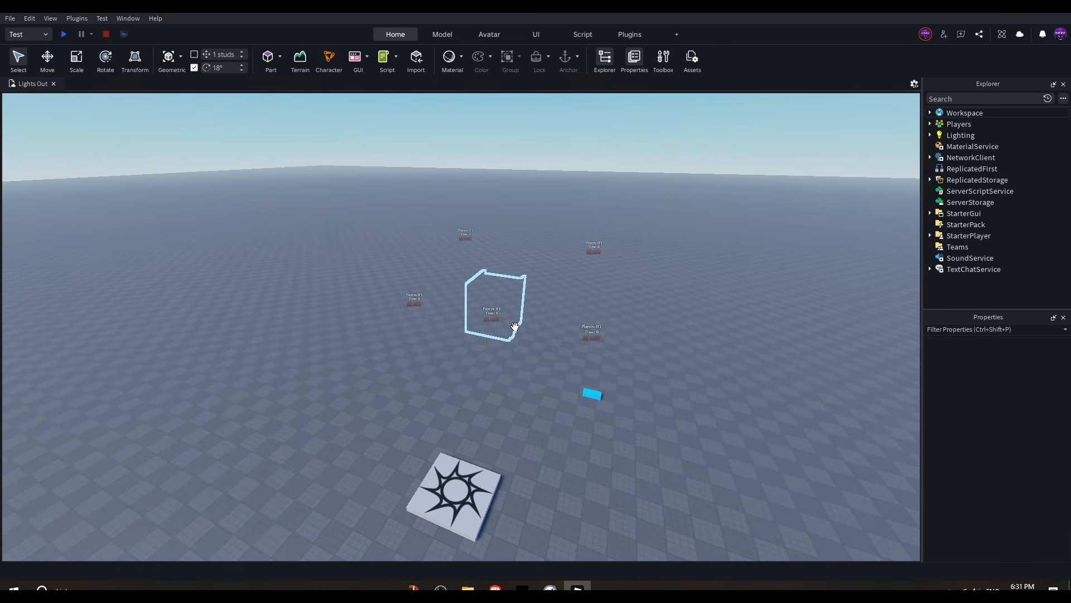
right_drag(603, 363, 544, 346)
key(w)
key(a)
key(w)
key(s)
key(w)
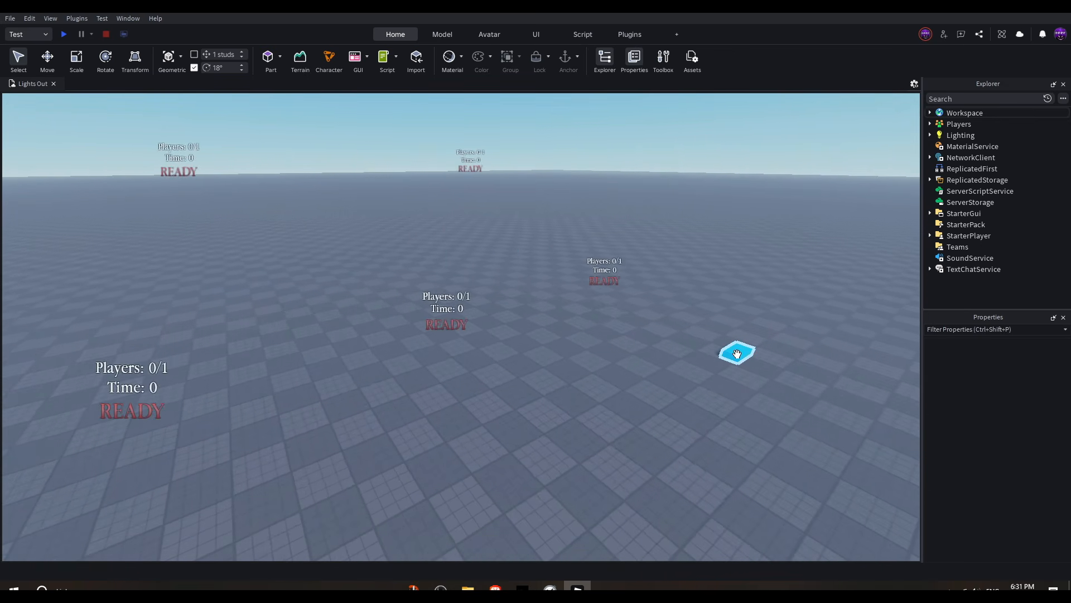
drag(737, 352, 373, 380)
right_drag(472, 386, 461, 392)
drag(543, 366, 500, 365)
click(561, 302)
right_drag(560, 302, 582, 351)
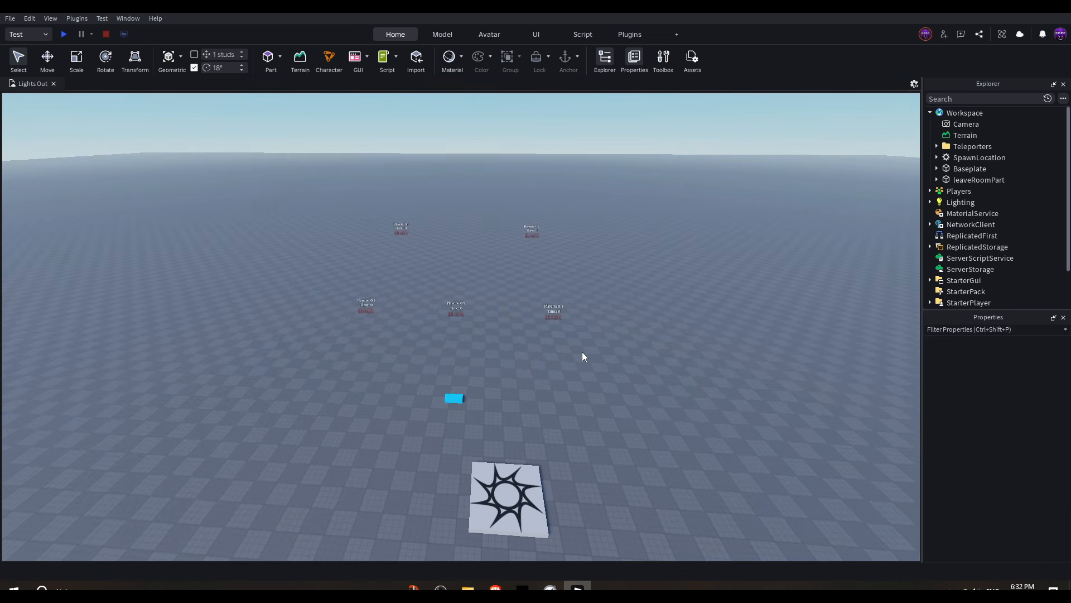
key(a)
key(w)
Step: Select the Lobby 5 teleporter and delete it
click(473, 229)
click(631, 204)
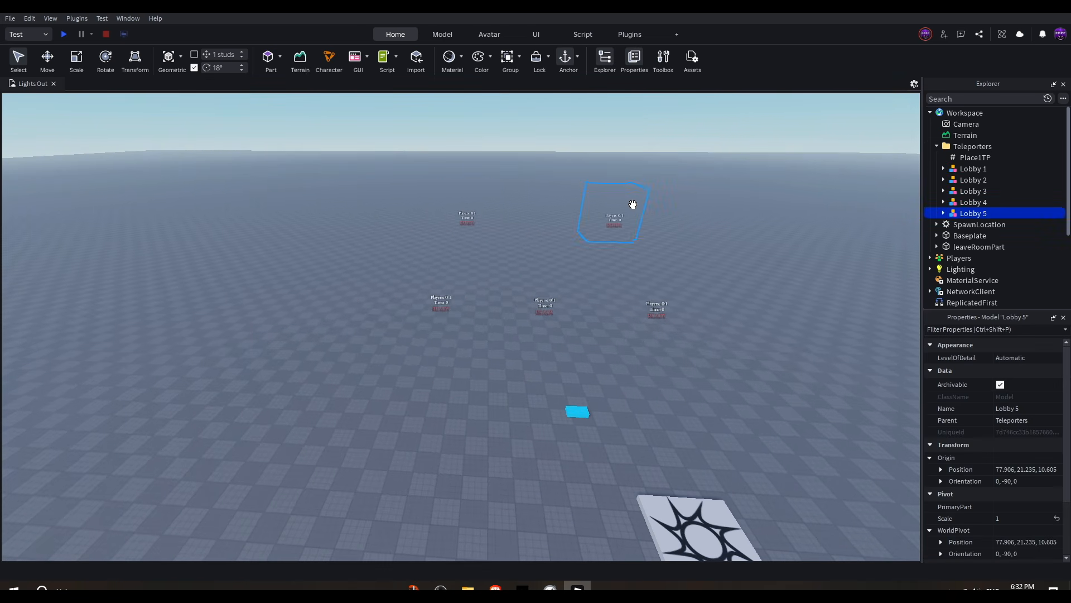
right_drag(488, 255, 537, 244)
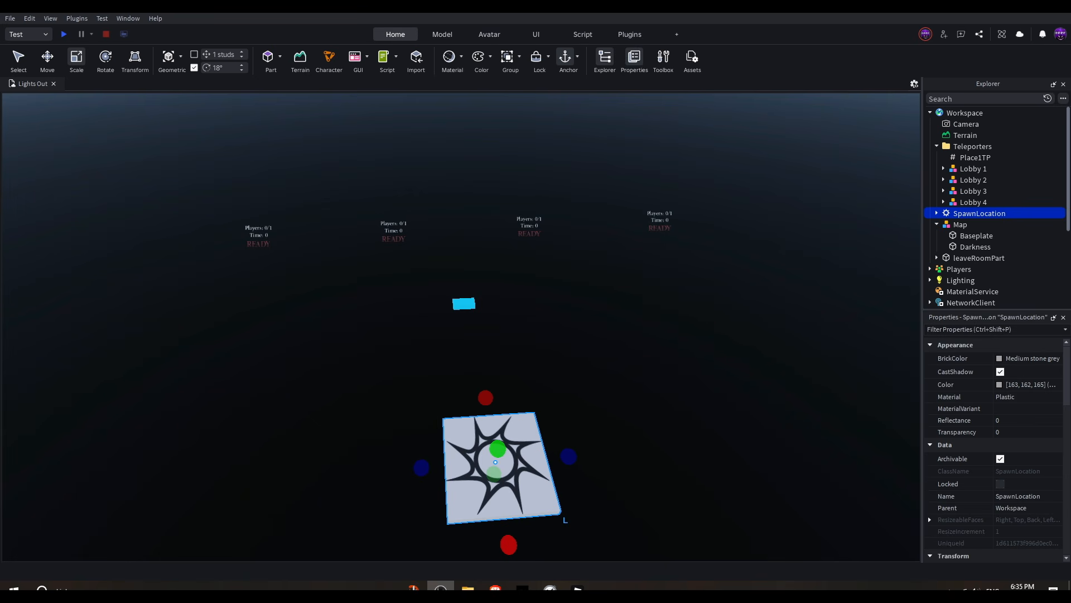
Step: Open the Toolbox and add a sky to the scene
key(s)
right_drag(738, 268, 670, 186)
key(w)
key(s)
key(a)
key(w)
key(d)
key(s)
click(663, 58)
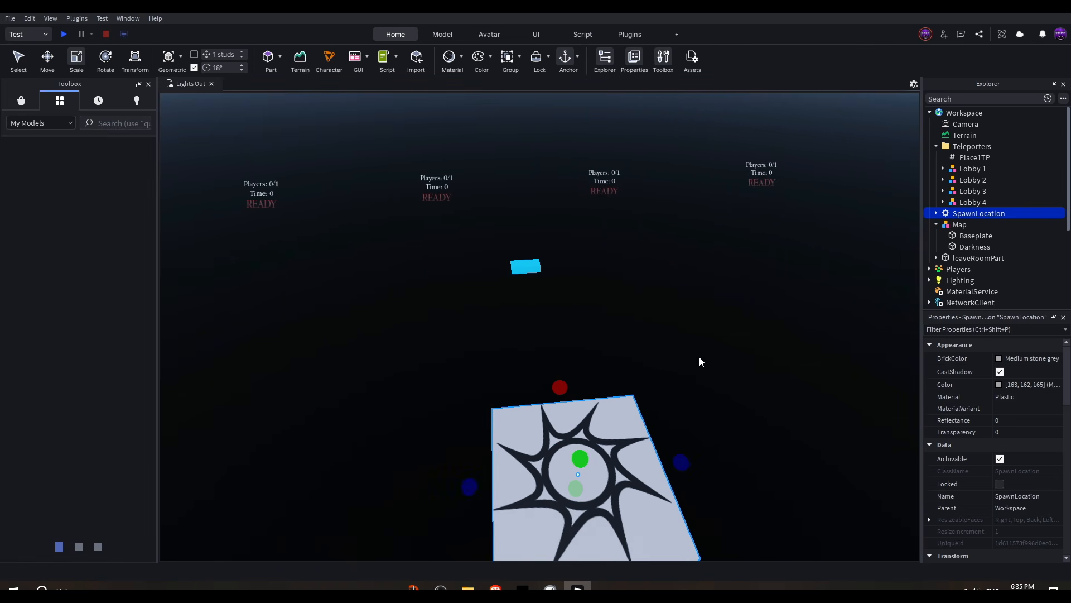
click(12, 99)
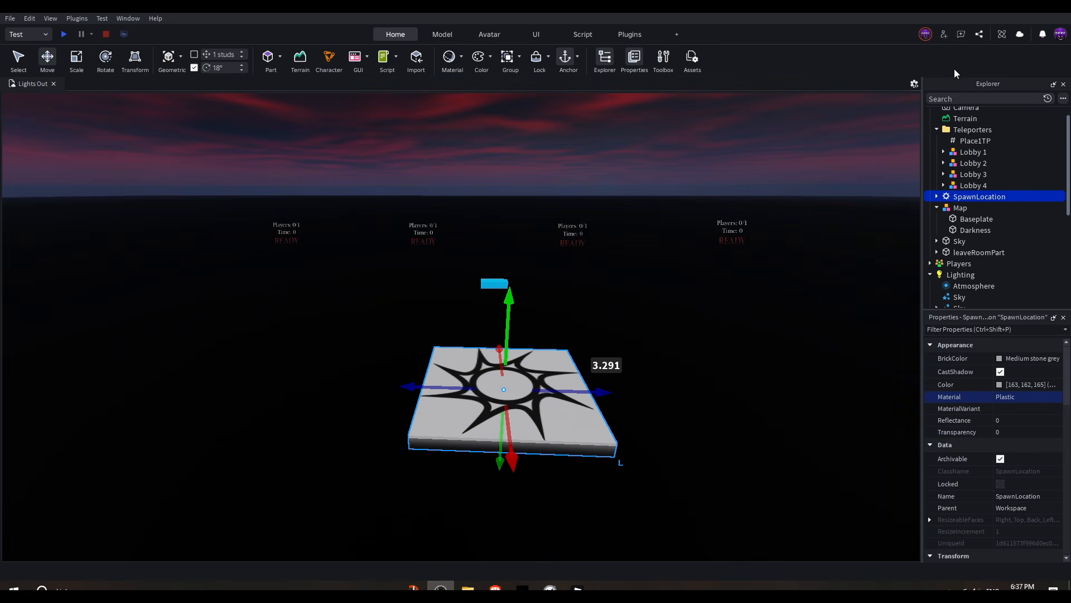
Step: Set the SpawnLocation's Transparency to 1
click(1026, 432)
text(1)
key(Return)
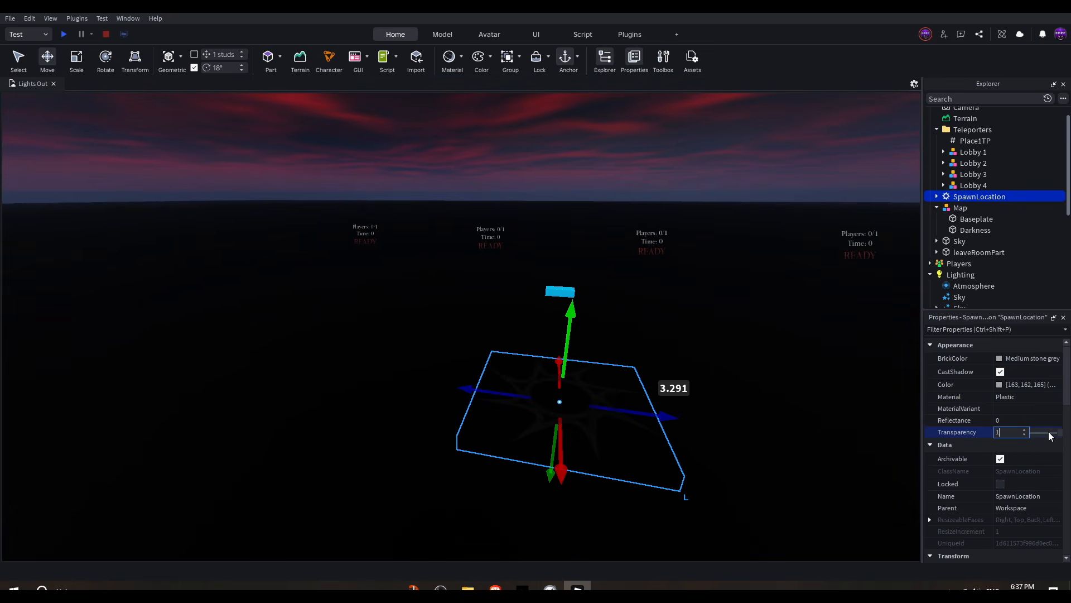
key(d)
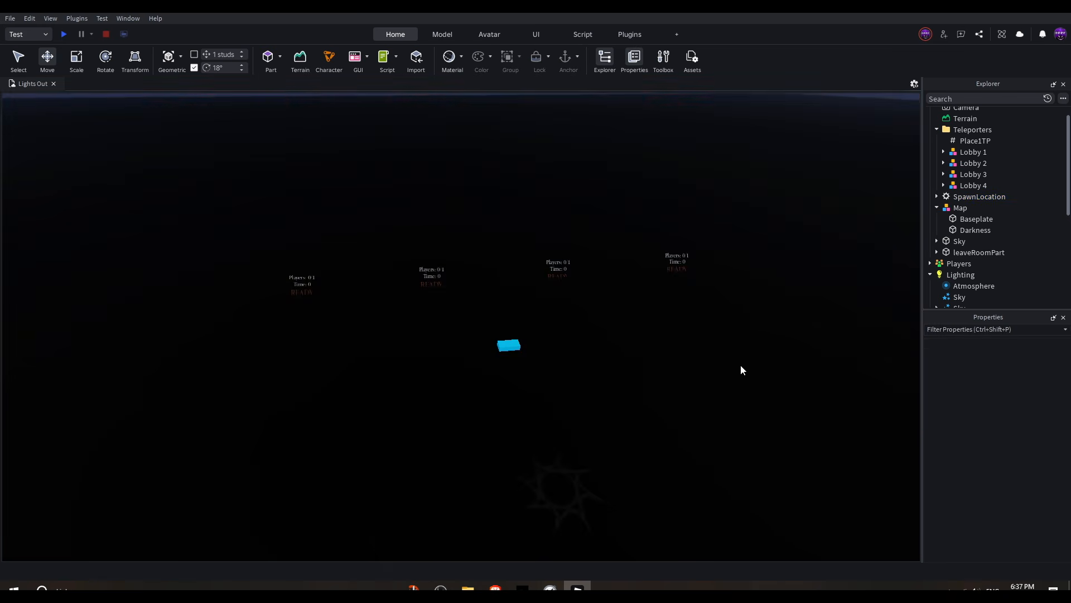
scroll(741, 366, down, 2)
right_drag(665, 260, 597, 194)
scroll(652, 220, up, 3)
scroll(680, 357, down, 4)
scroll(642, 340, up, 2)
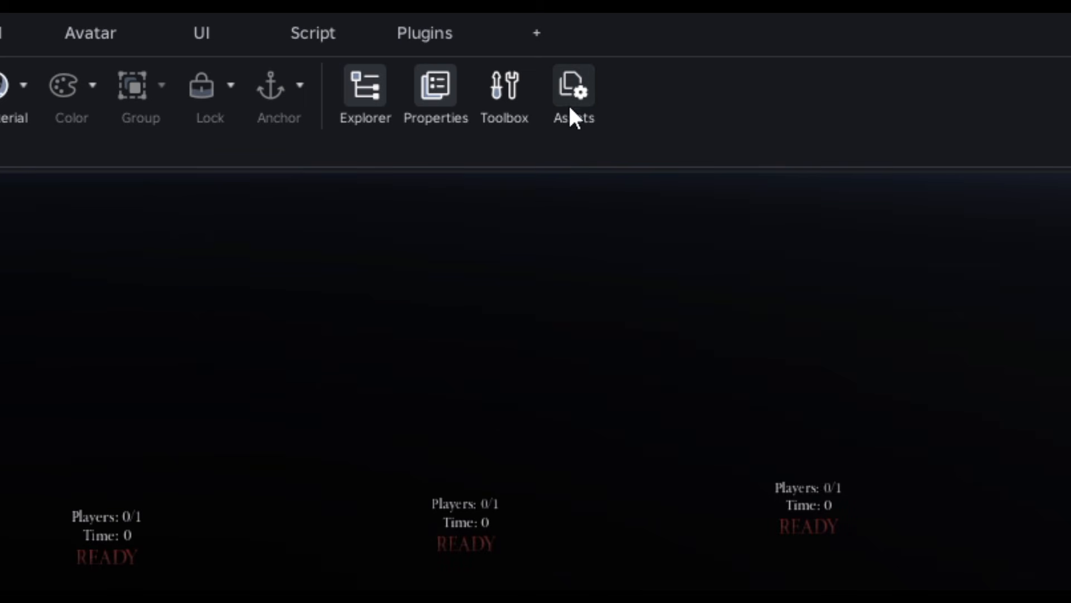
Step: Open the Places folder in the Asset Manager and add a new place to the Lights Out experience
click(571, 92)
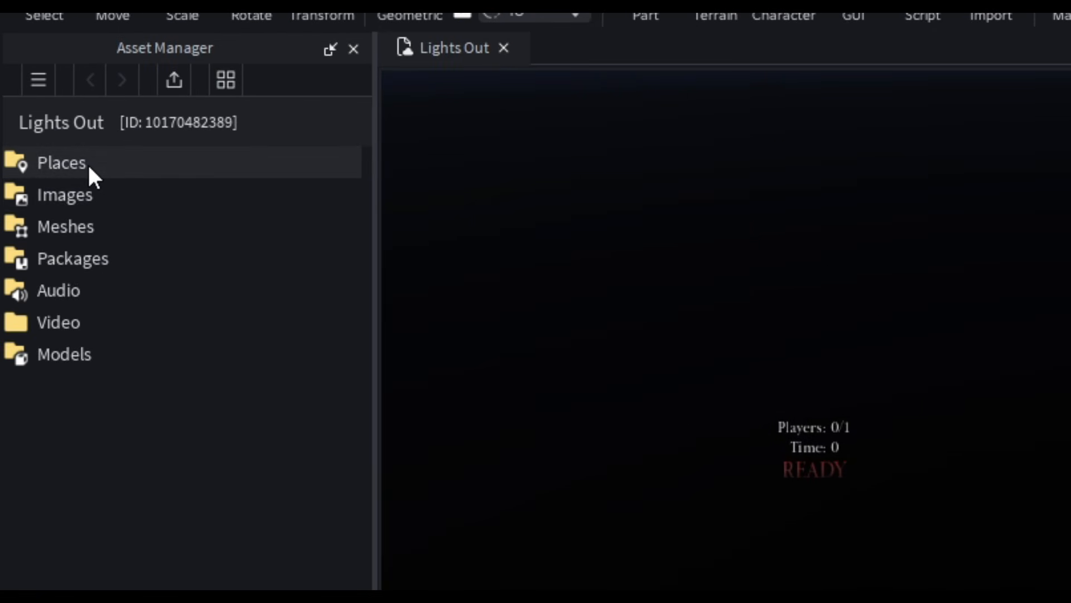
double_click(90, 168)
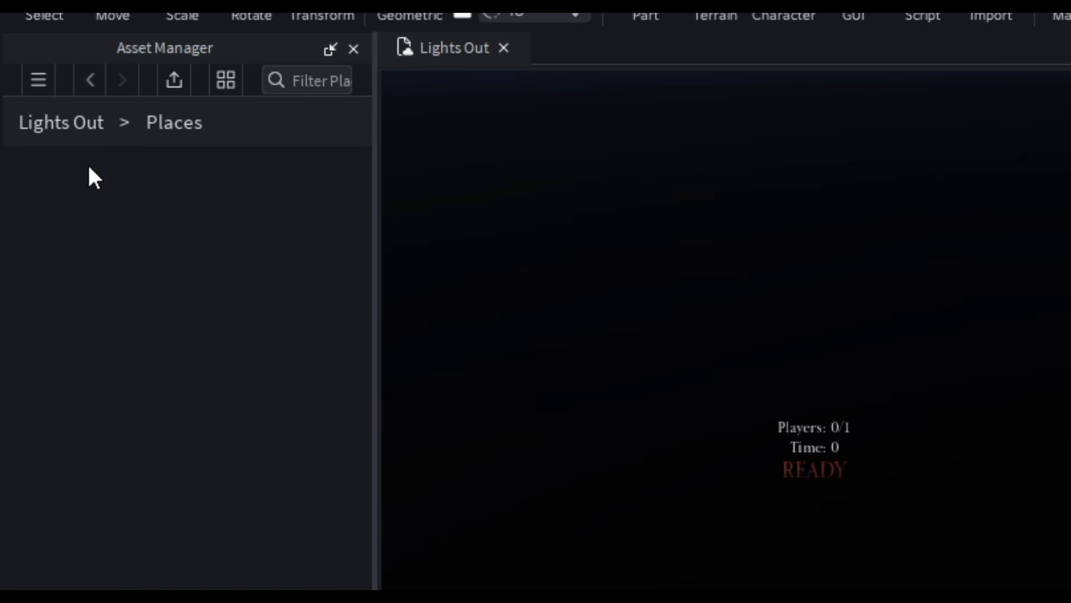
right_click(178, 241)
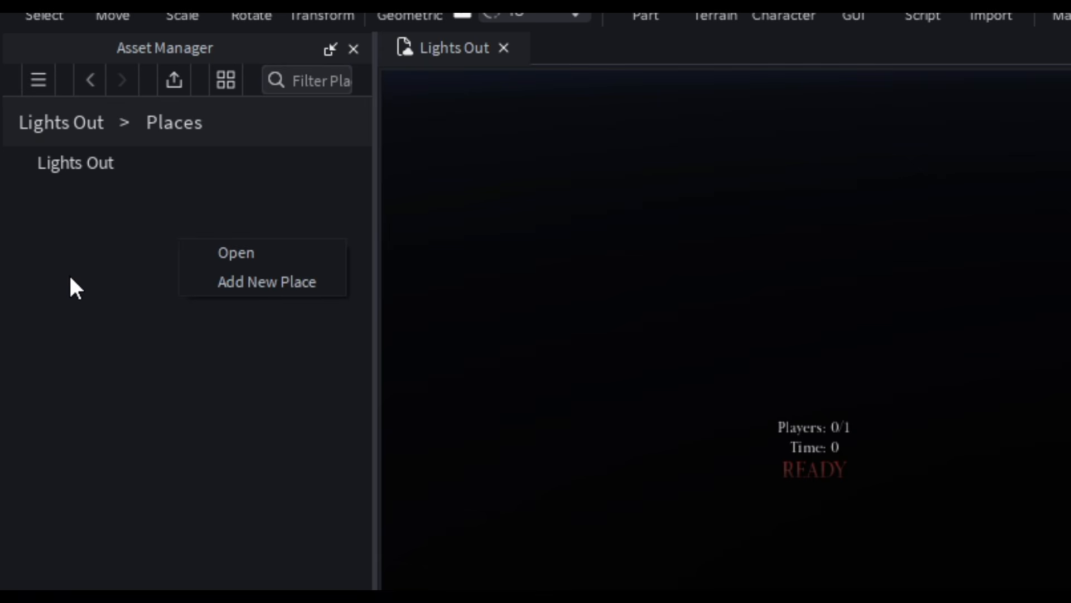
click(111, 268)
right_click(224, 236)
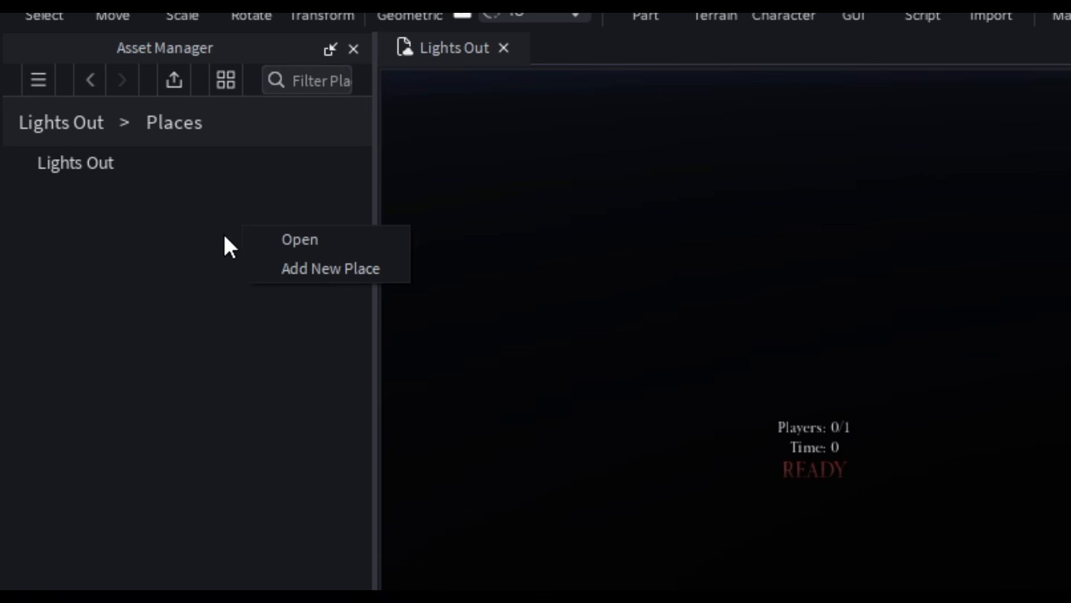
click(290, 270)
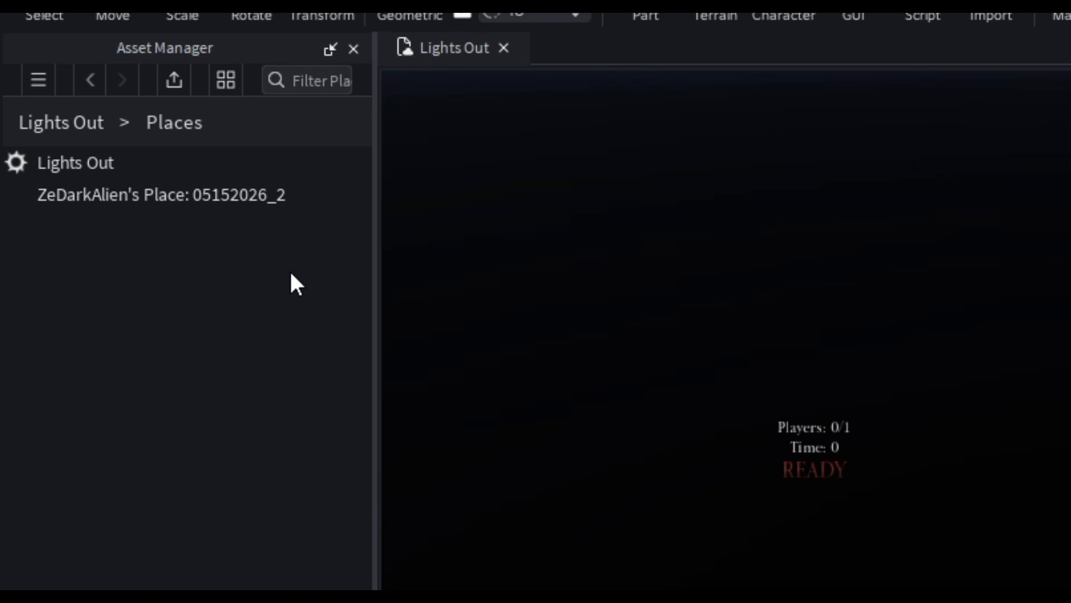
Step: Rename the newly added place as The House
click(132, 198)
right_click(155, 202)
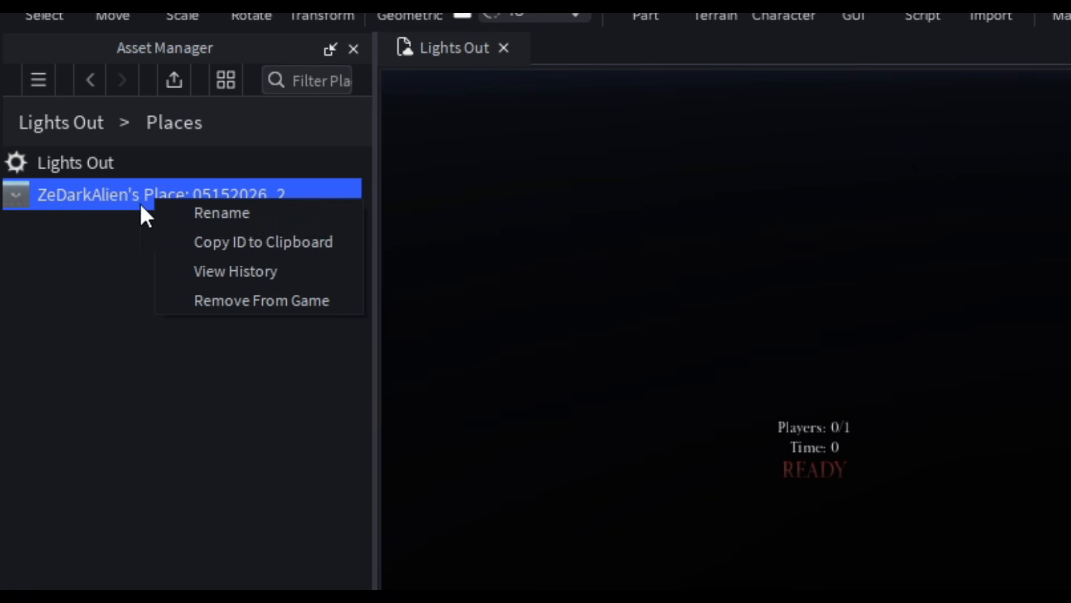
click(226, 219)
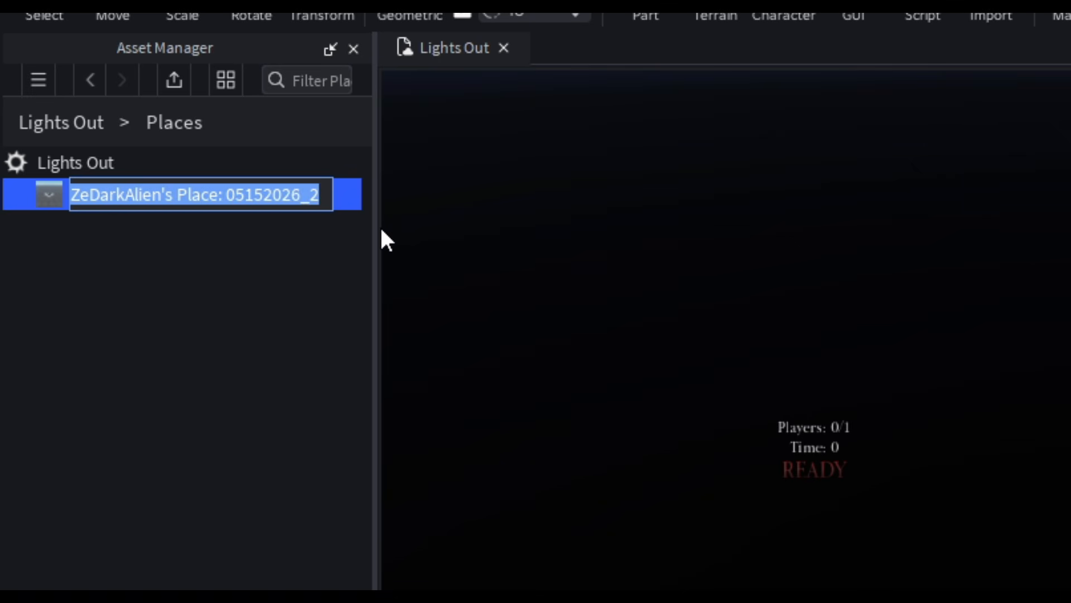
key(BackSpace)
text(The House)
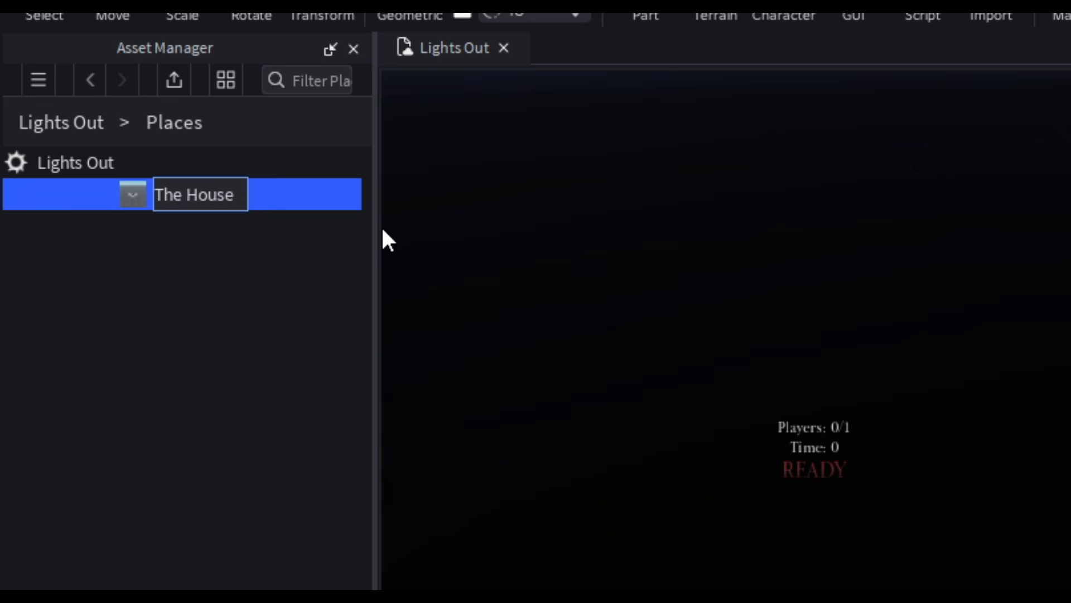
key(Return)
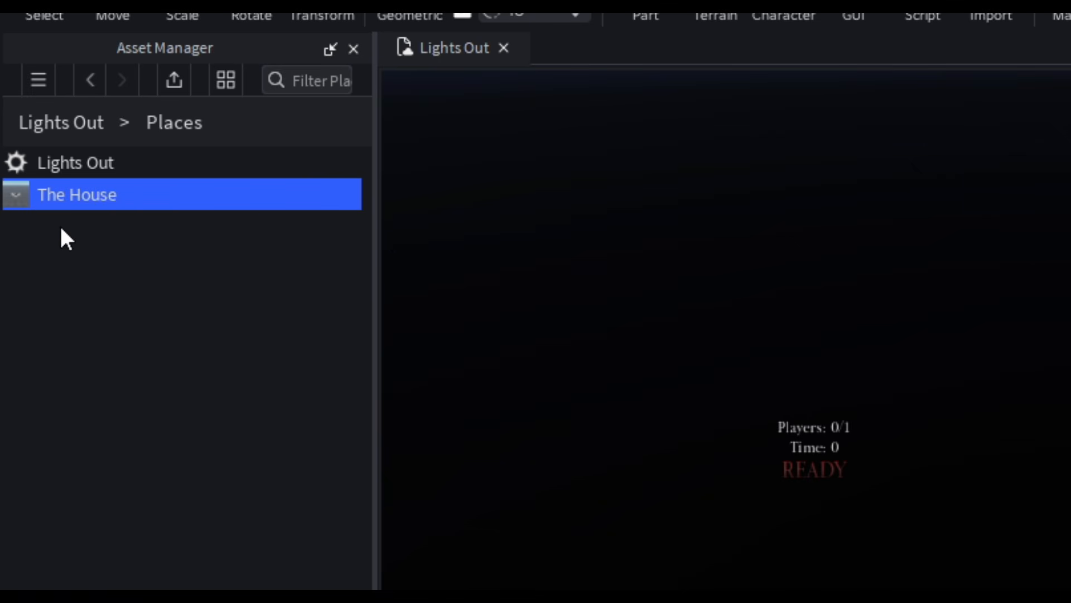
Step: Copy the ID of The House place to the clipboard
click(127, 286)
click(88, 195)
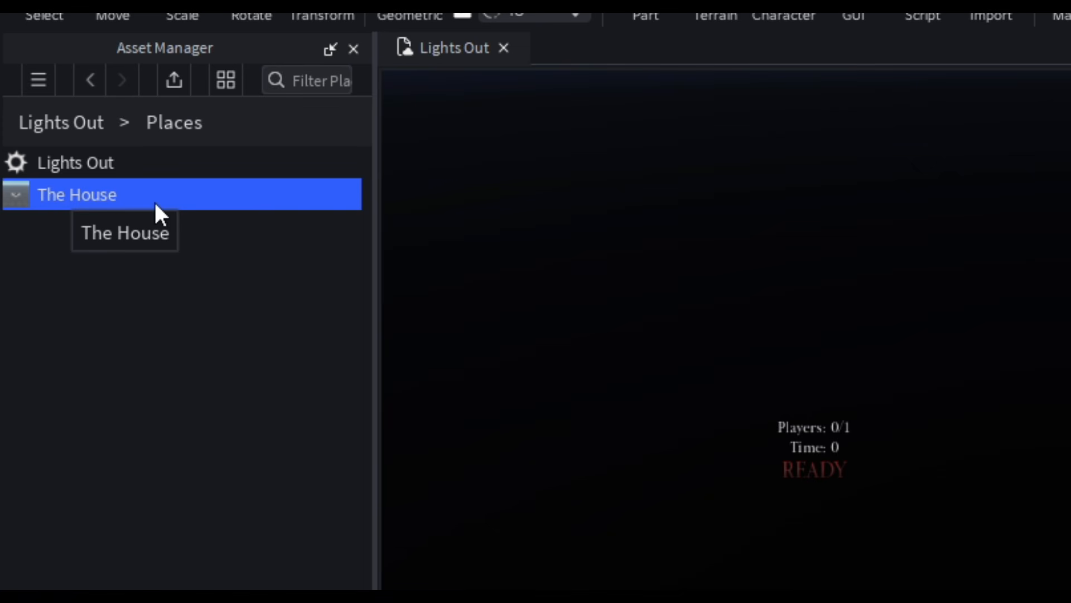
right_click(68, 191)
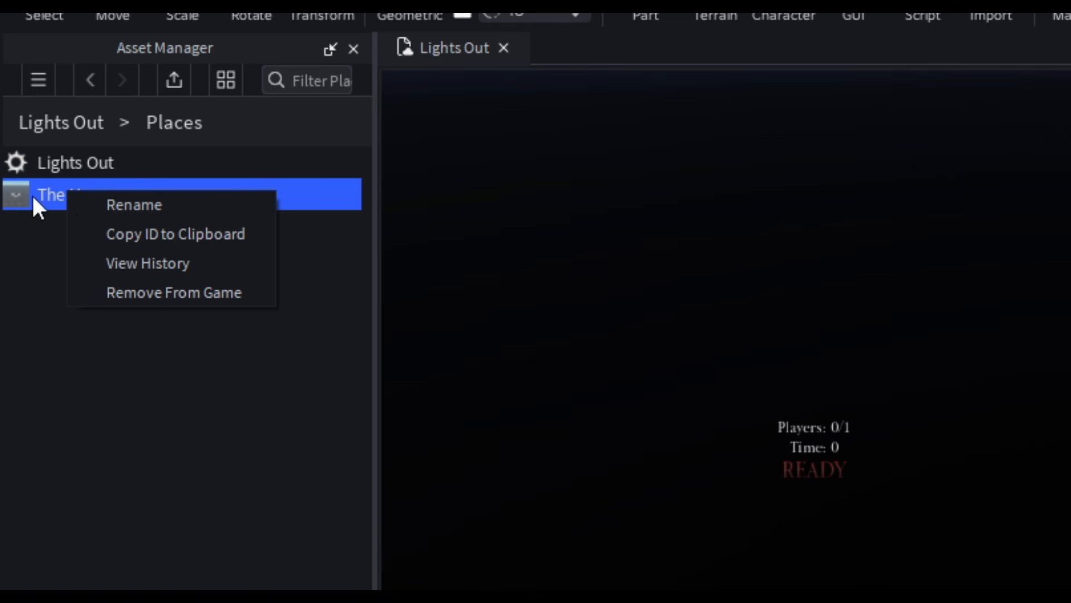
click(202, 238)
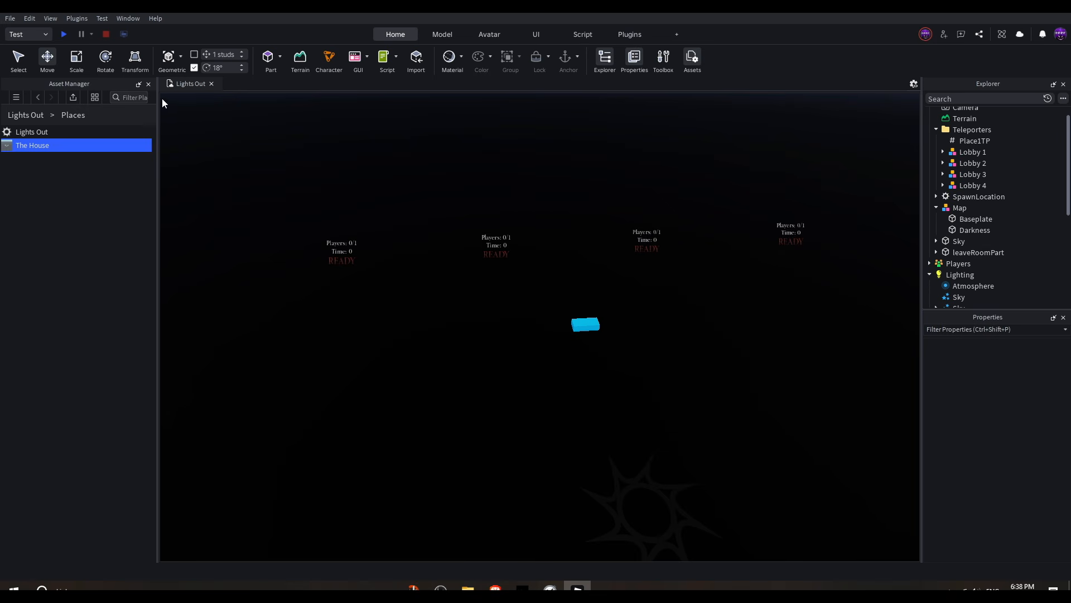
Step: Paste the copied place ID into the Value of Place1TP in the Teleporters folder
click(149, 84)
click(417, 239)
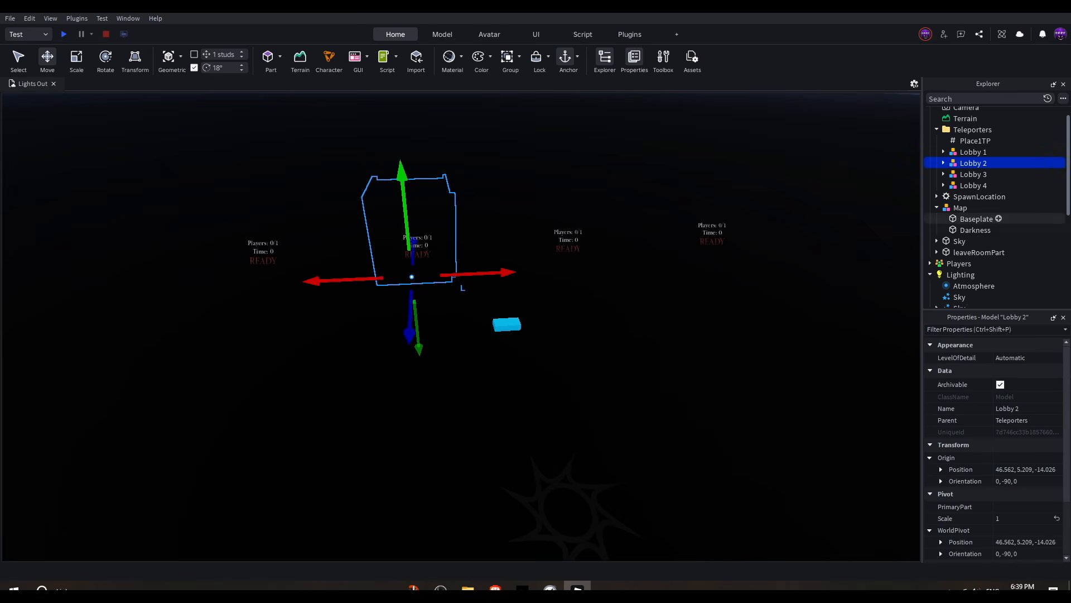
click(972, 129)
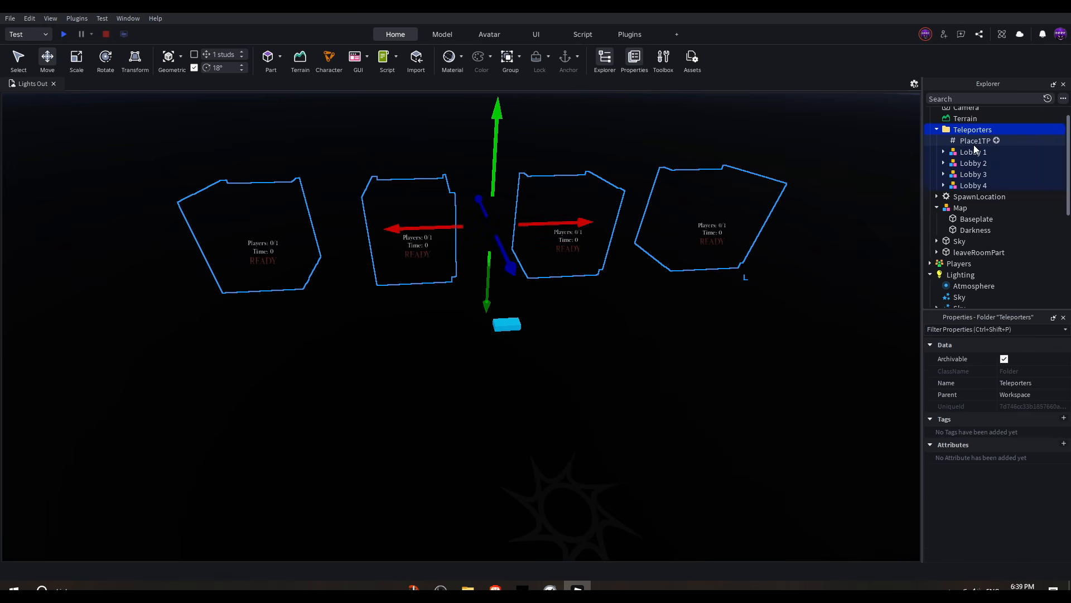
click(974, 143)
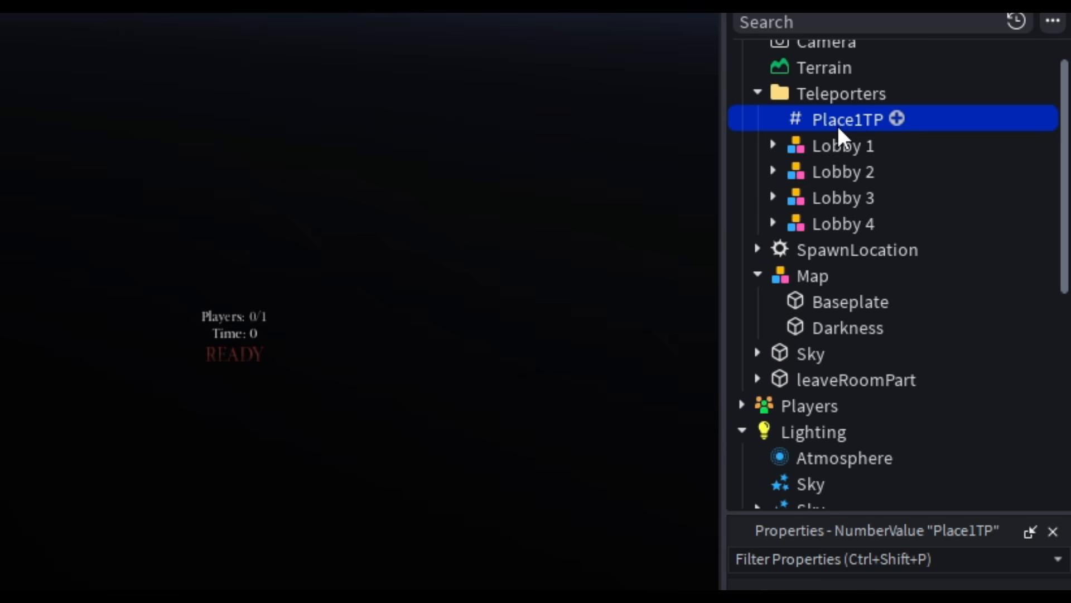
click(998, 274)
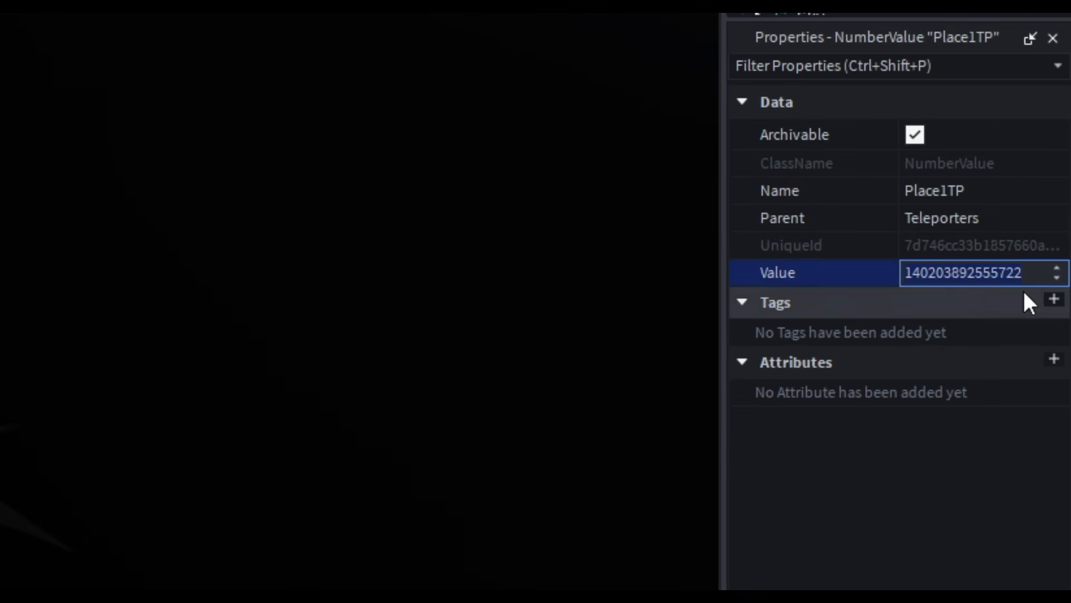
key(BackSpace)
key(ctrl+v)
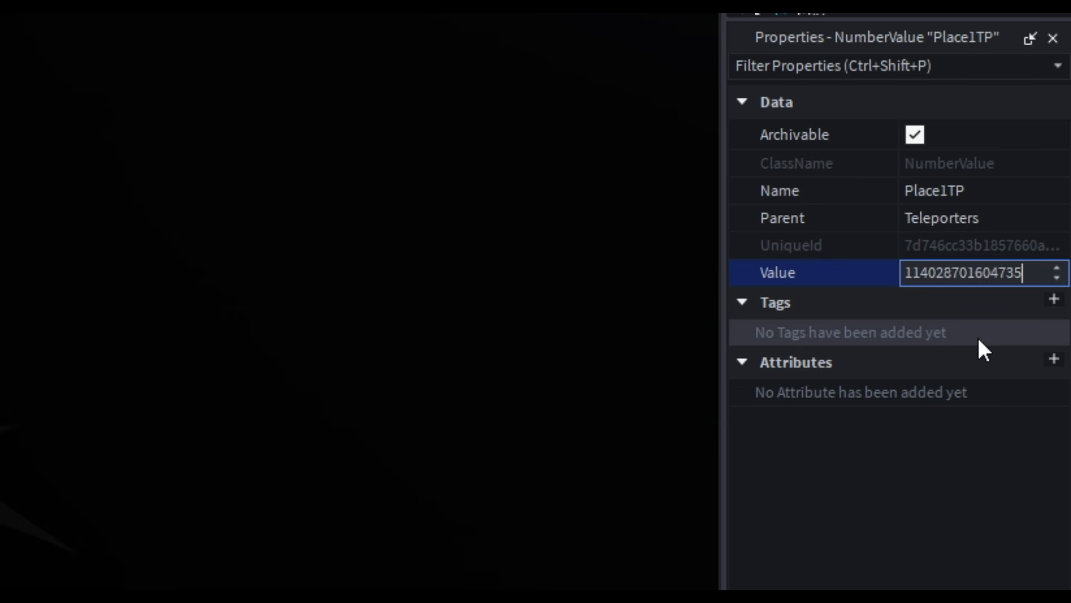
key(Return)
Step: In Experience Settings, enable Allow Third Party Teleports under Security and save the settings
click(10, 18)
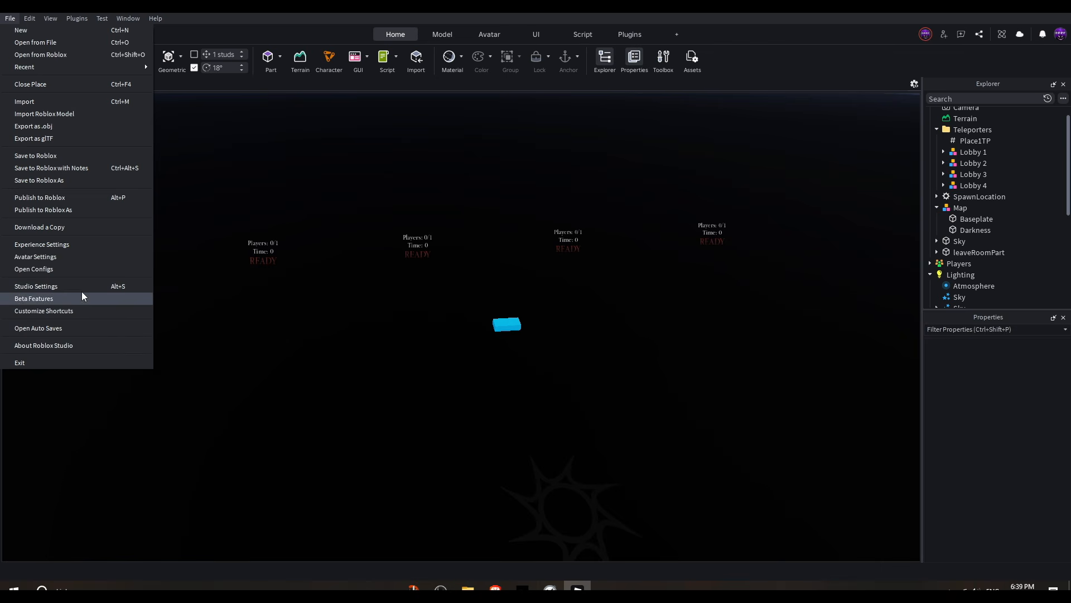
click(57, 244)
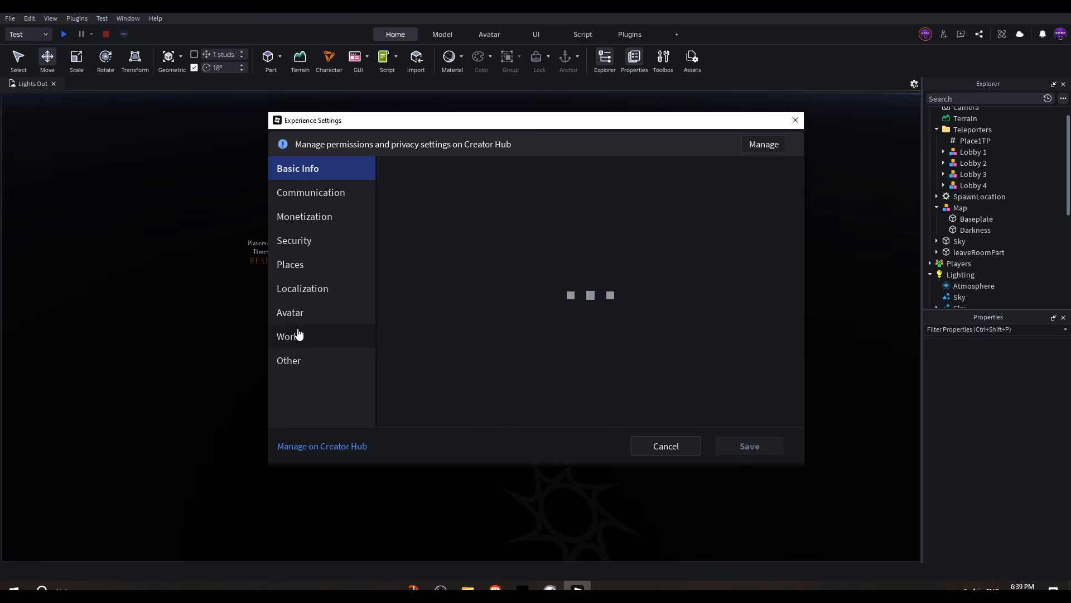
click(294, 241)
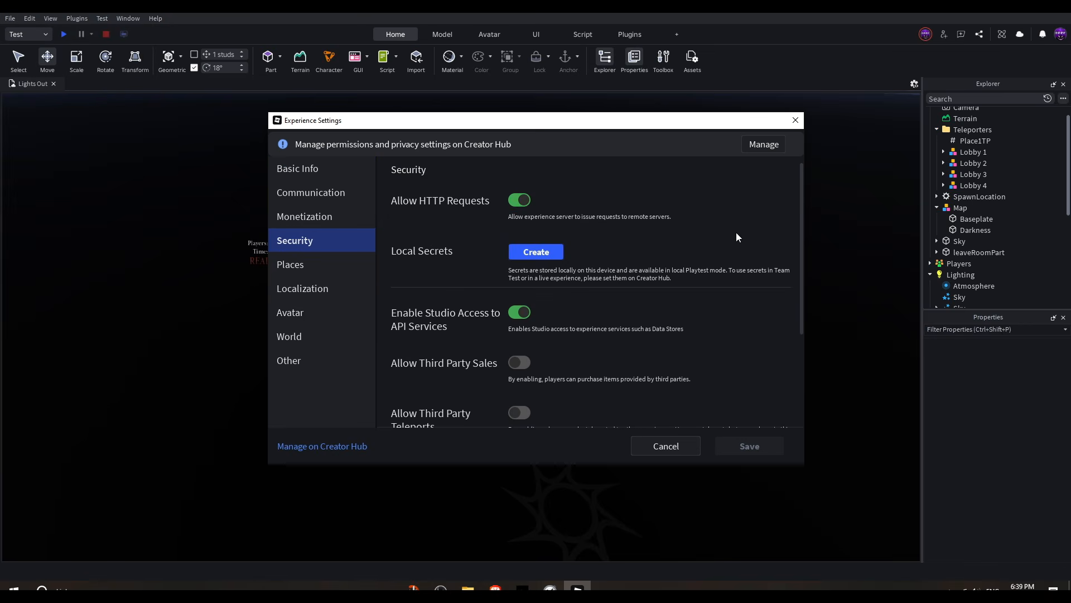
scroll(675, 237, down, 3)
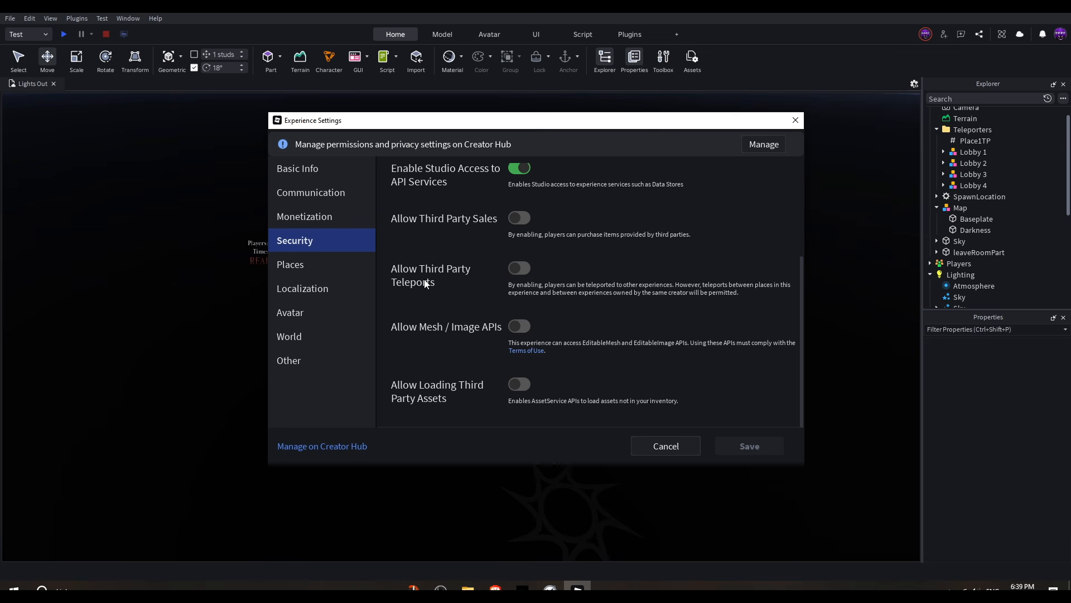
click(519, 268)
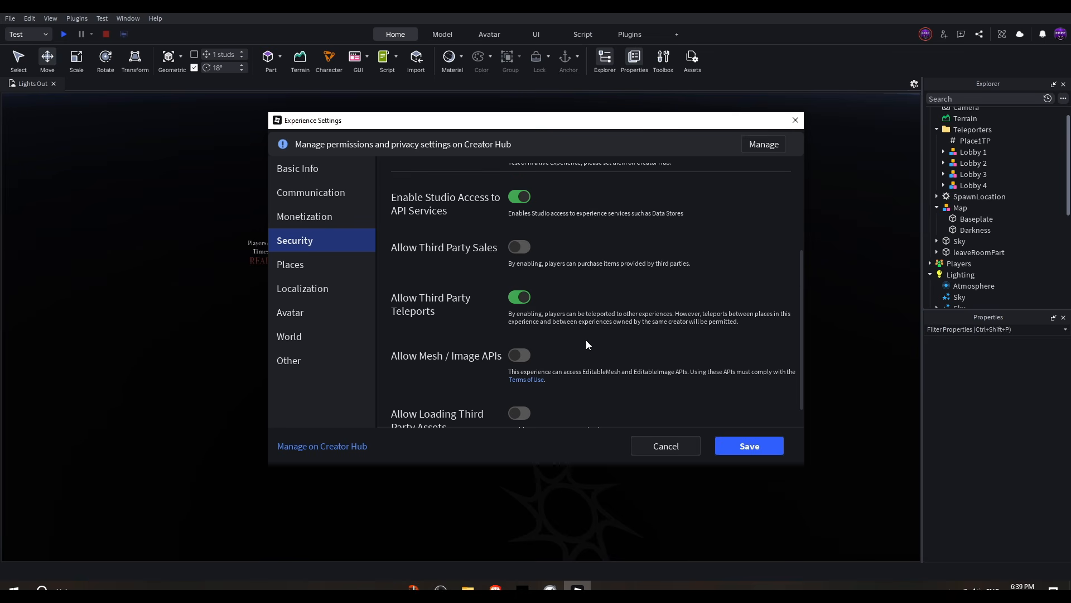
scroll(586, 341, down, 1)
click(751, 448)
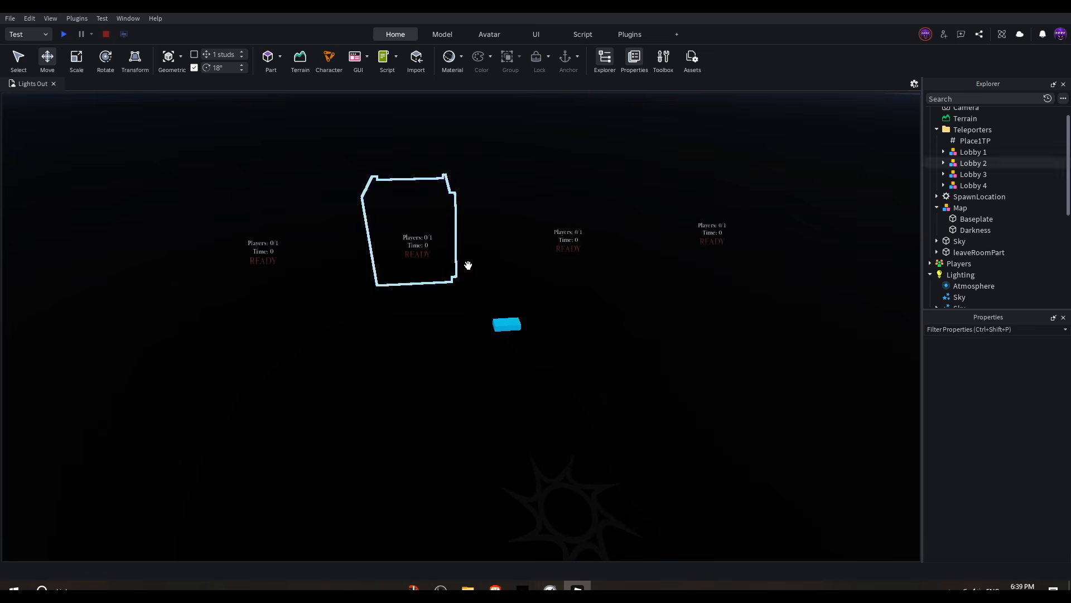
right_drag(545, 210, 686, 226)
right_drag(591, 335, 444, 331)
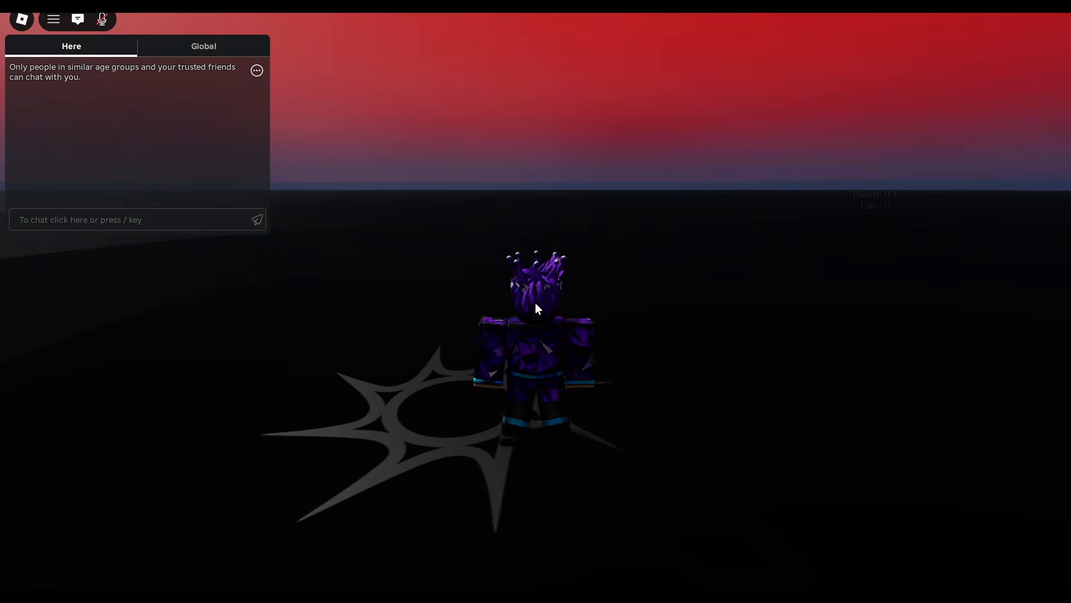
Step: Playtest the lobby by walking the character onto The House teleporter pad and closing the teleport dialog
key(w)
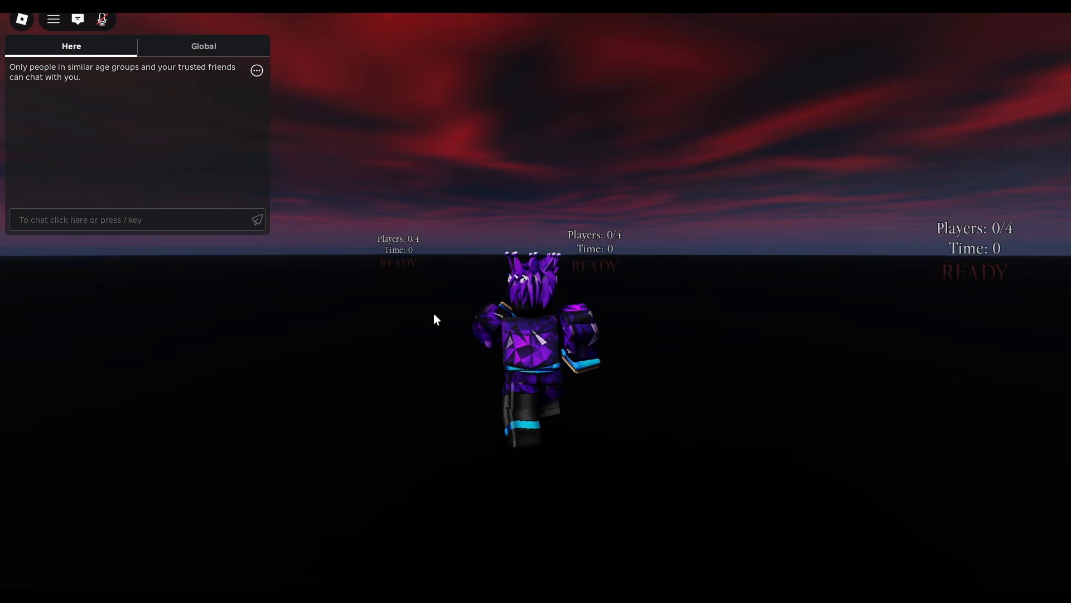
right_drag(510, 289, 510, 289)
right_drag(623, 310, 617, 303)
key(space)
key(w)
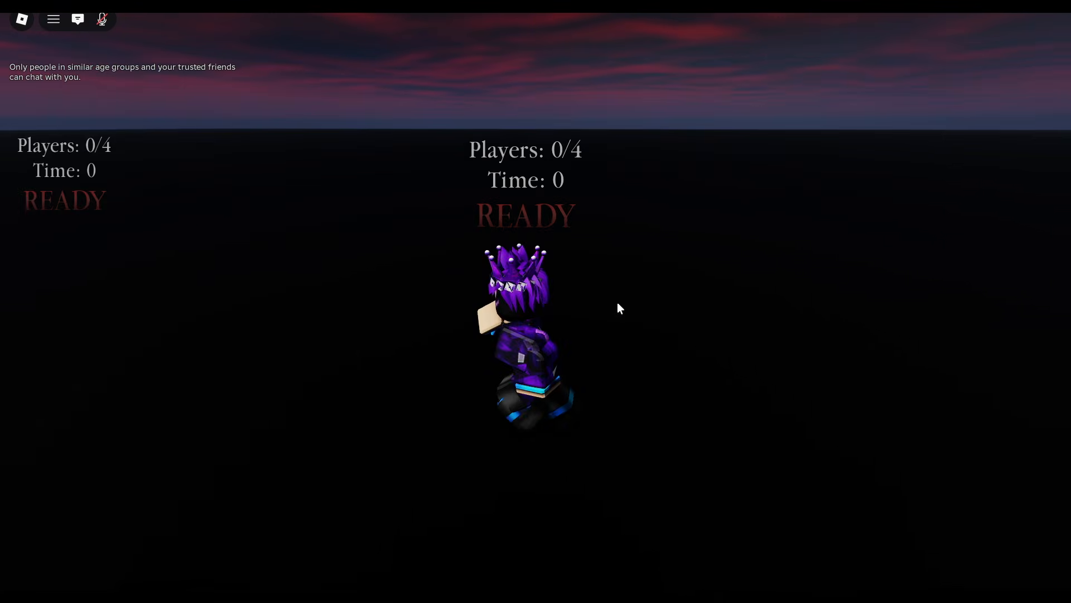
click(540, 493)
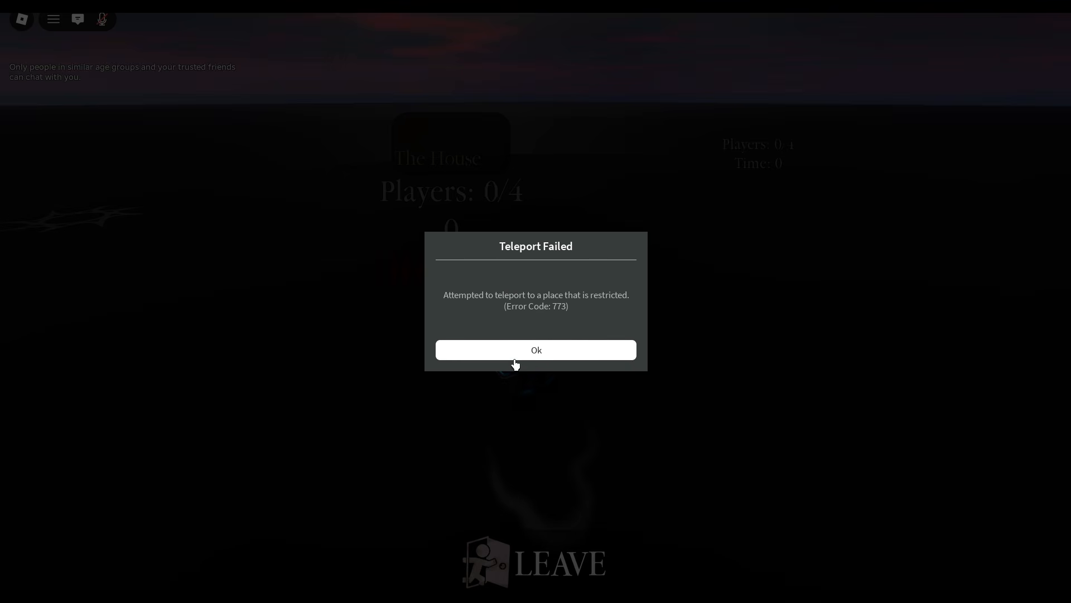
click(536, 355)
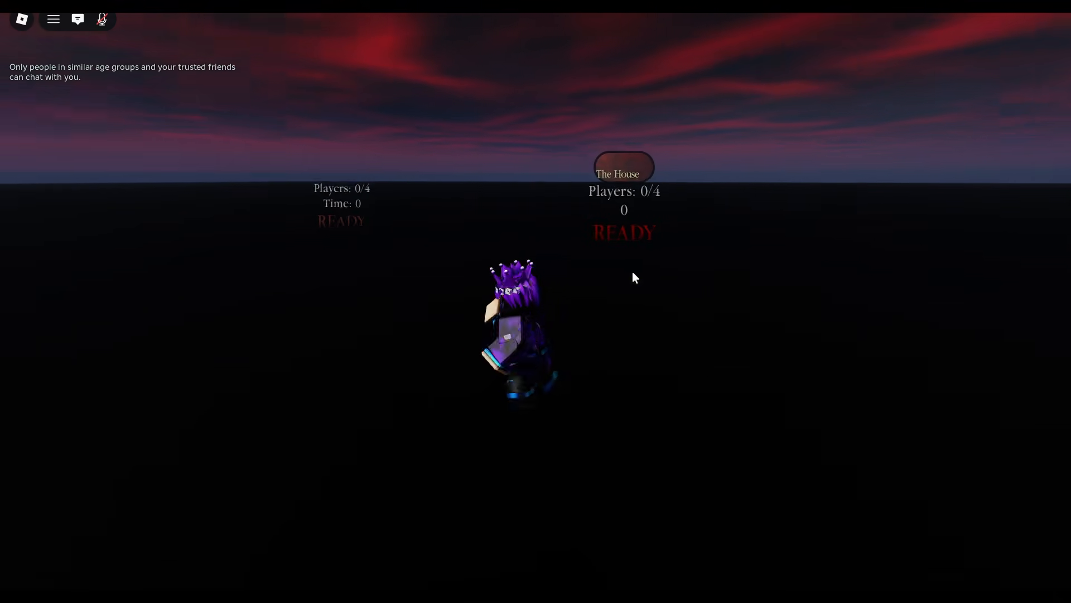
Step: Walk the character around the lobby teleporter pads to check them
key(w)
right_drag(597, 305, 600, 307)
key(s)
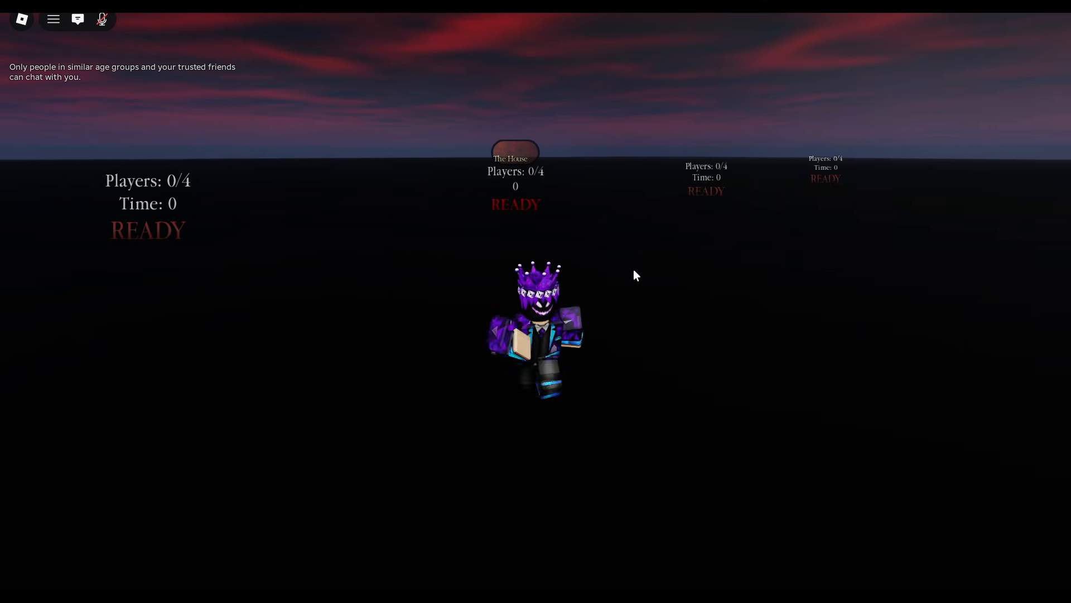
key(d)
key(w)
key(space)
right_drag(697, 239, 716, 215)
key(s)
key(w)
right_drag(529, 270, 529, 270)
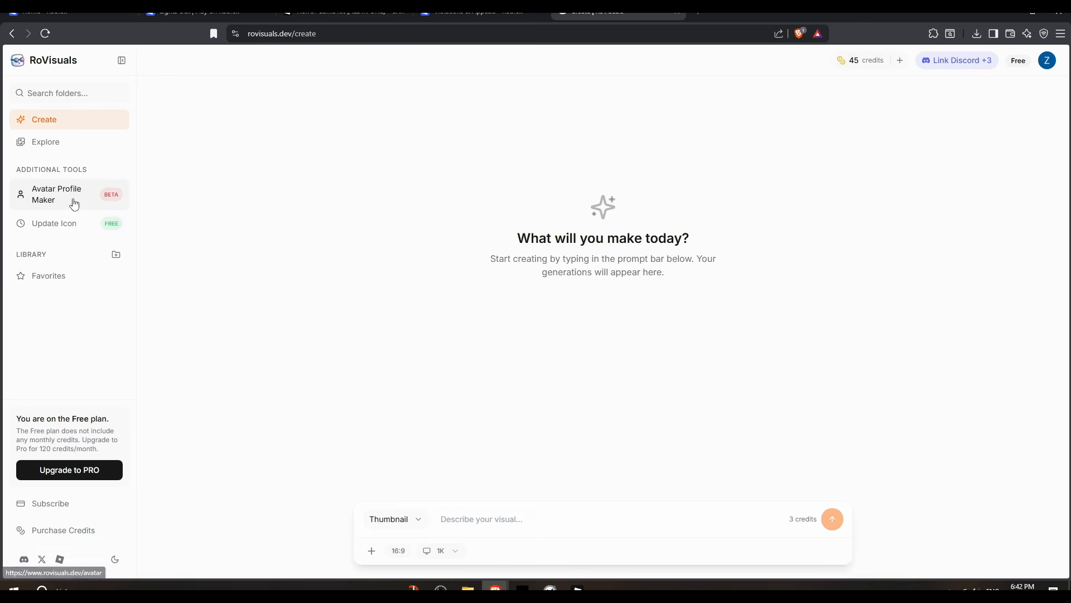
Step: Switch to the RoVisuals website, open the Avatar Profile Maker and enter your Roblox username as character reference
click(3, 186)
scroll(329, 251, down, 3)
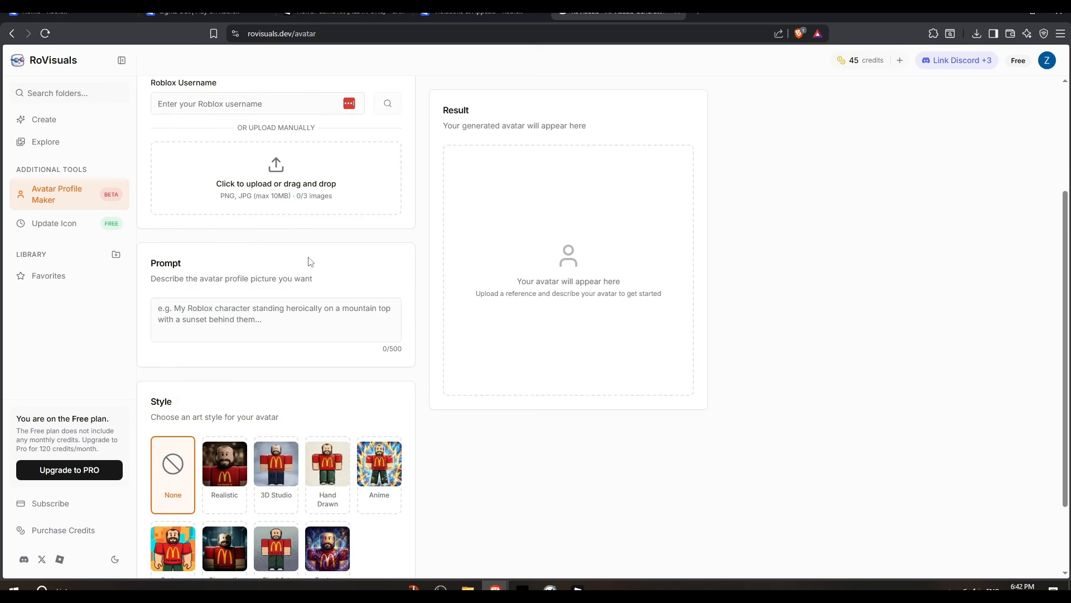
scroll(311, 306, down, 2)
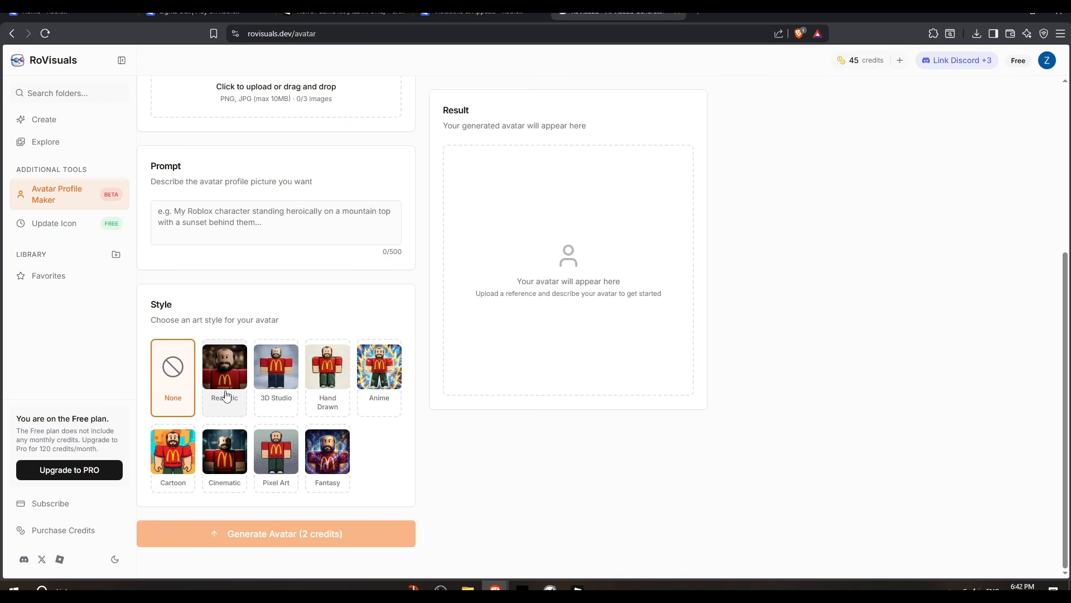
scroll(234, 388, up, 3)
click(279, 174)
text(ZeDa)
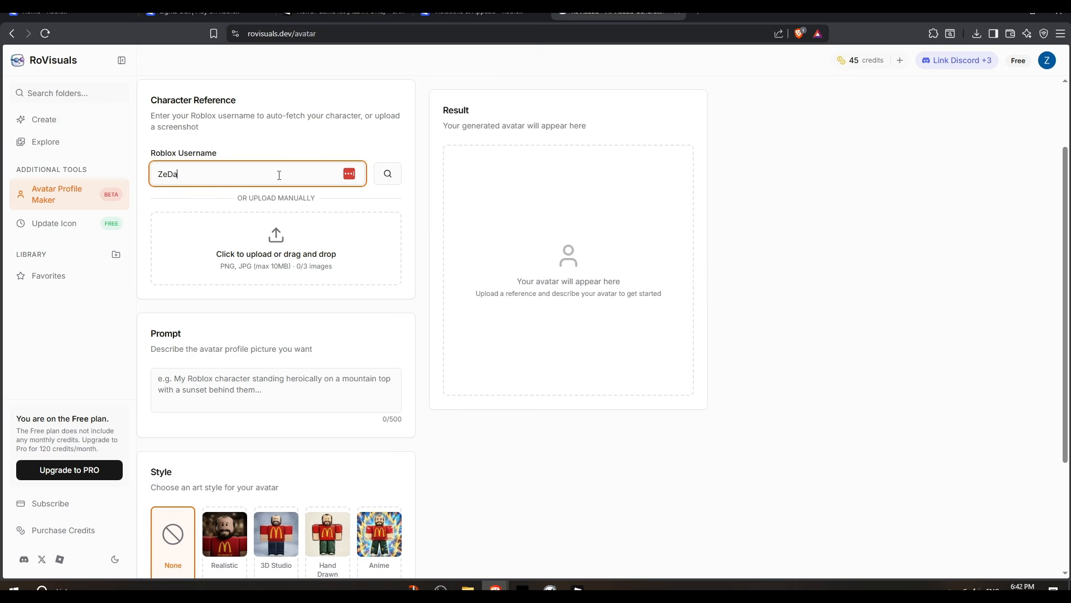
text(rkAlien)
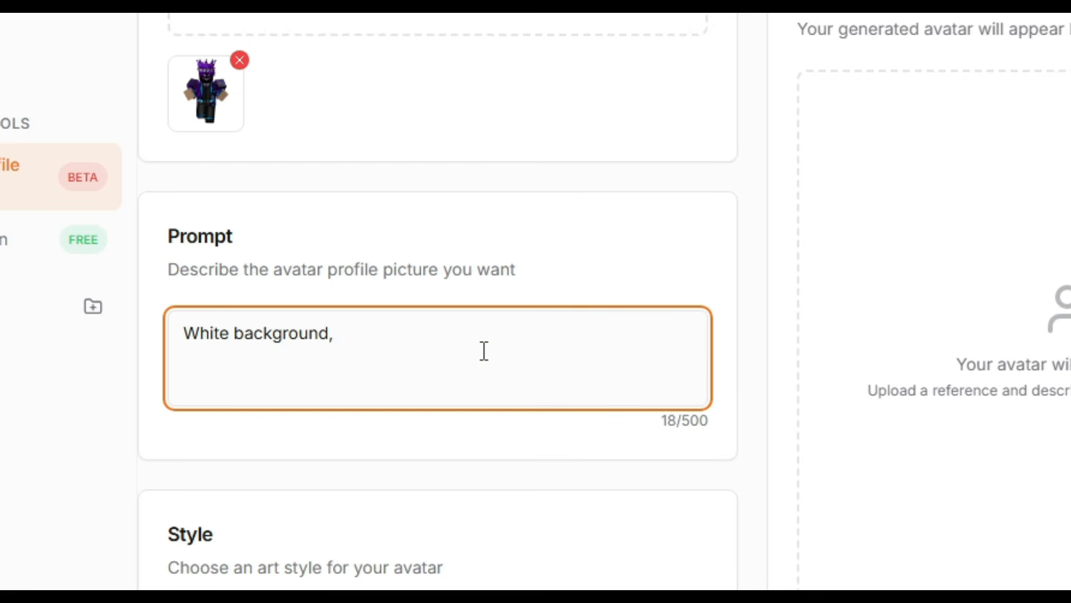
Step: Enter the prompt "White background, cool pose", choose the Anime style and generate the avatar
text(cool pose)
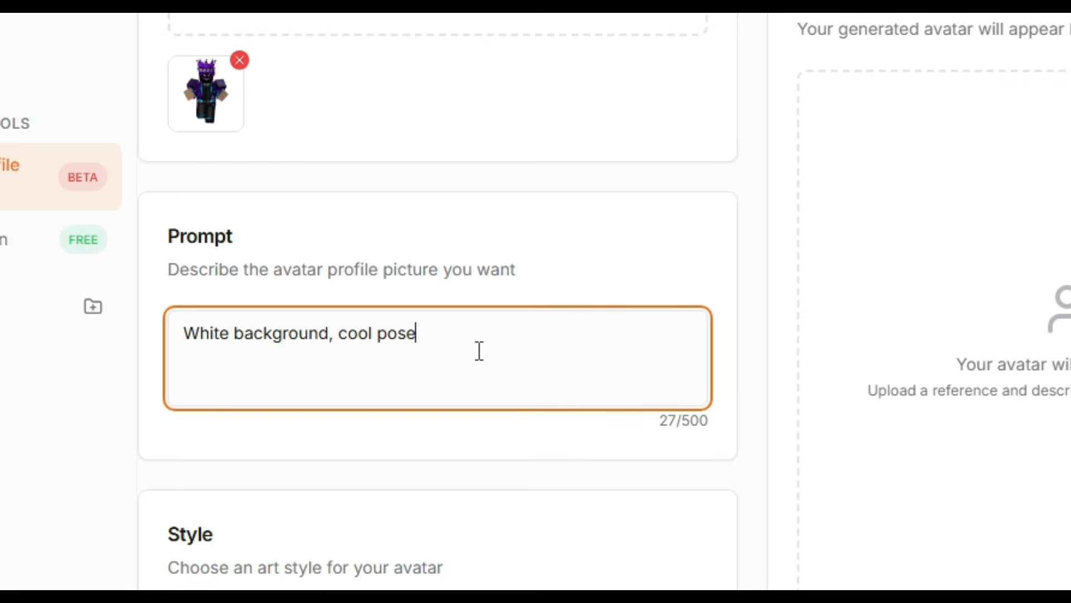
click(439, 471)
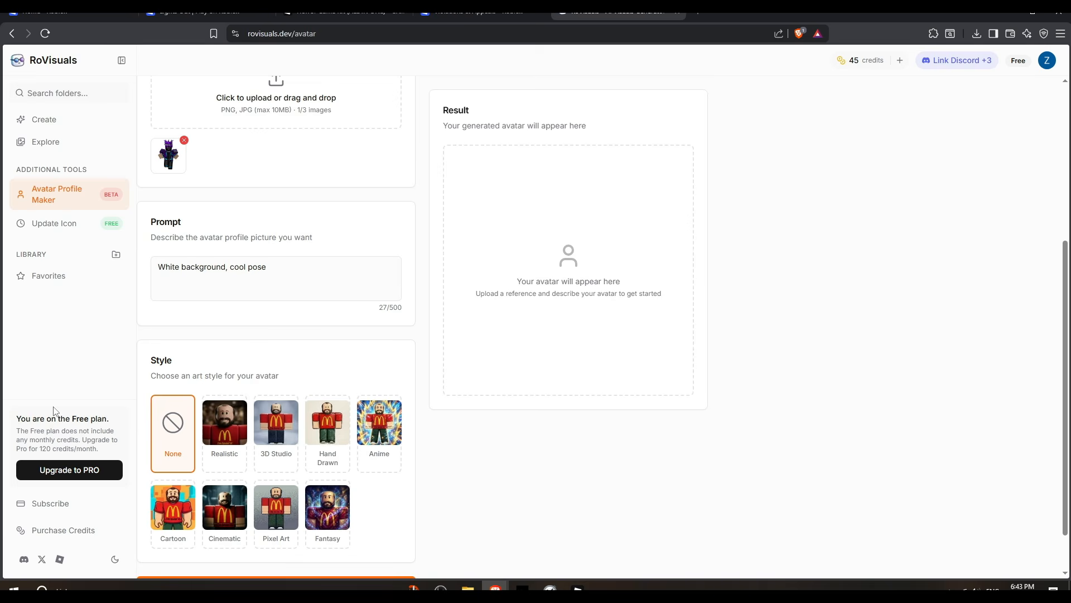
scroll(223, 312, down, 1)
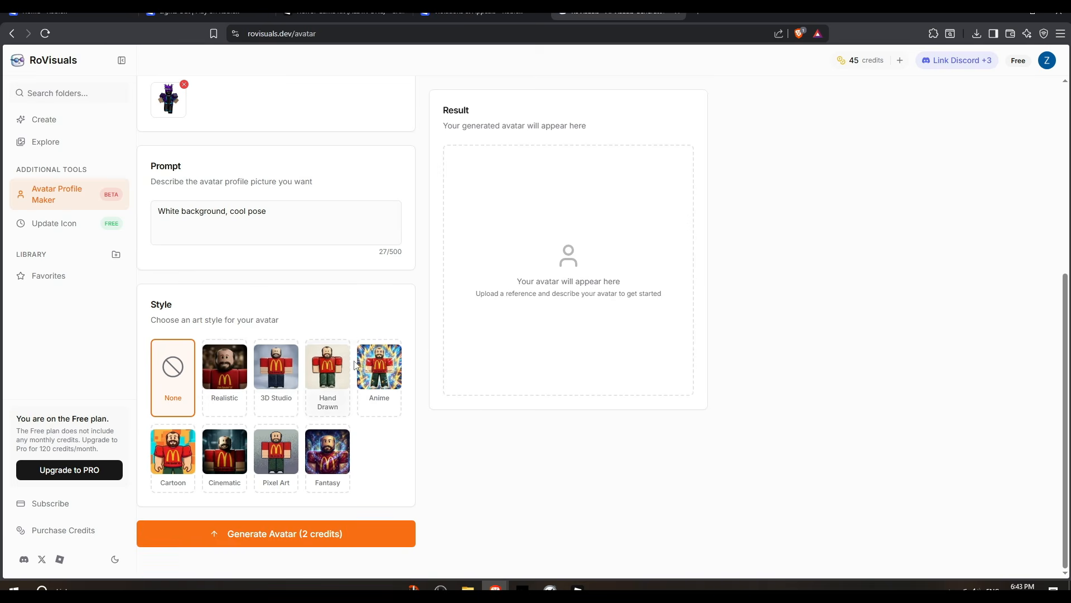
click(377, 372)
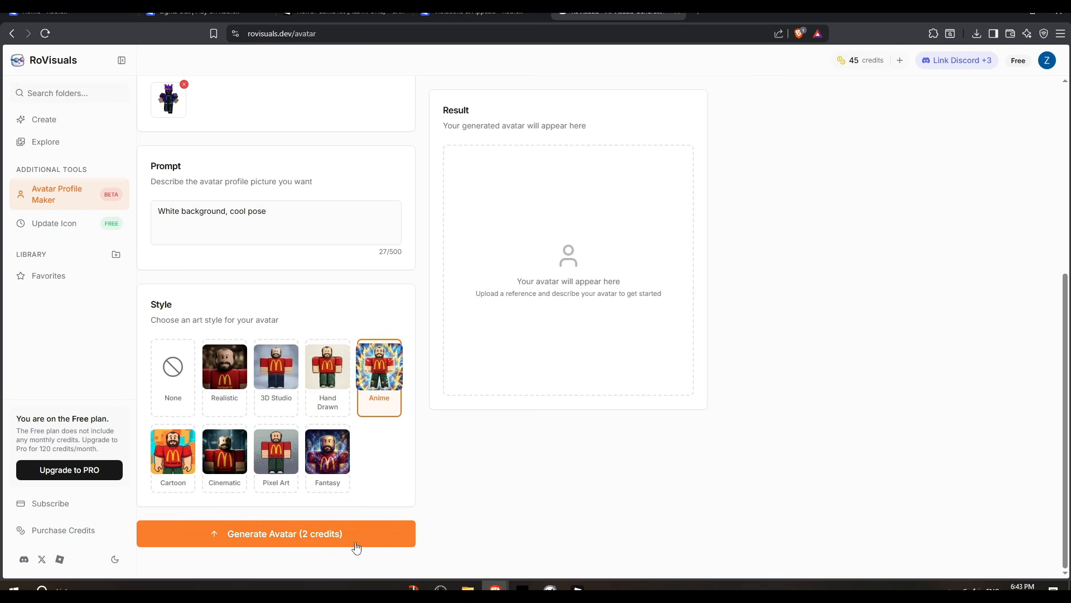
click(288, 539)
Step: Open the generated avatar image at full size and return to the previous page
scroll(407, 486, up, 4)
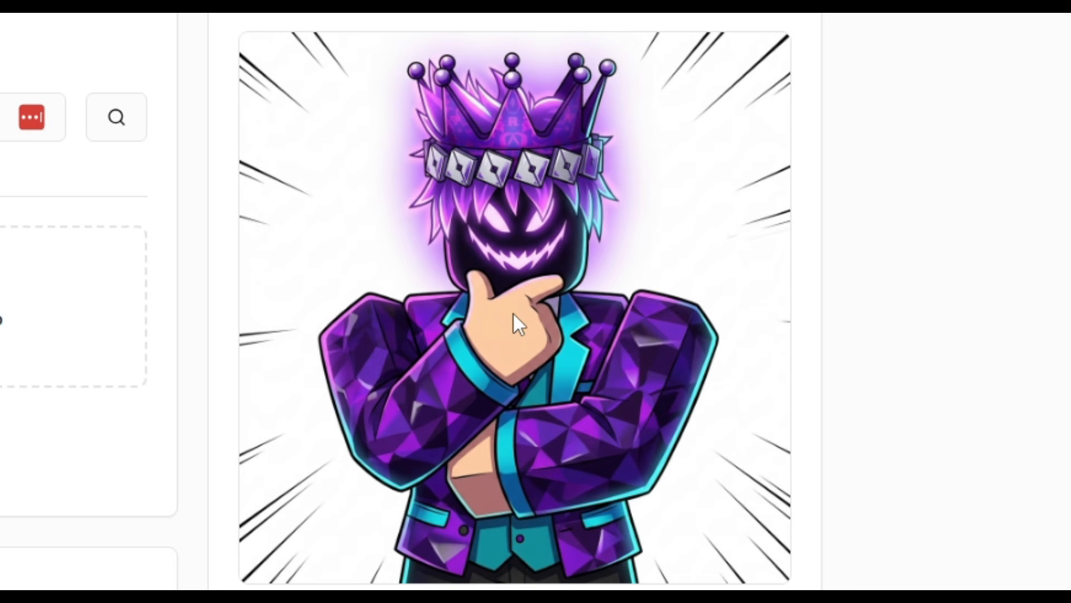
click(605, 413)
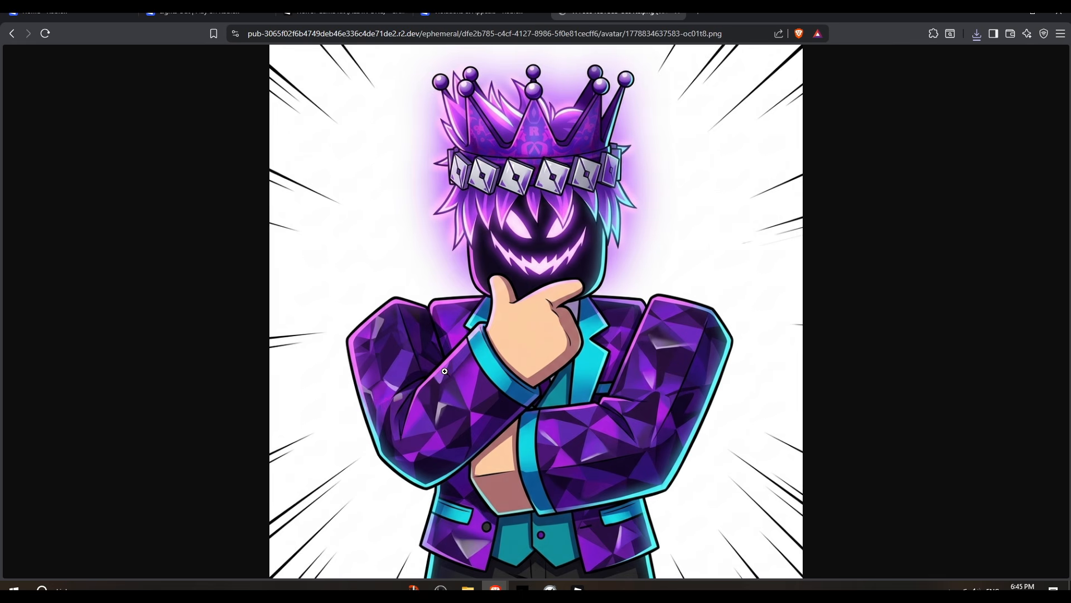
click(15, 33)
Step: Search Roblox for horror game
click(45, 13)
text(horror game)
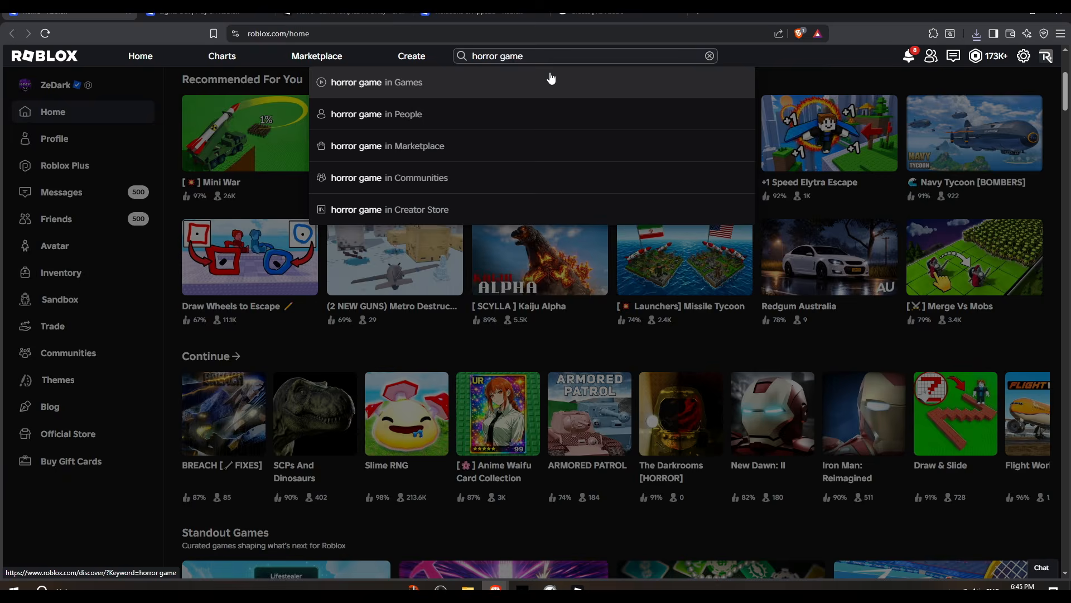
click(550, 78)
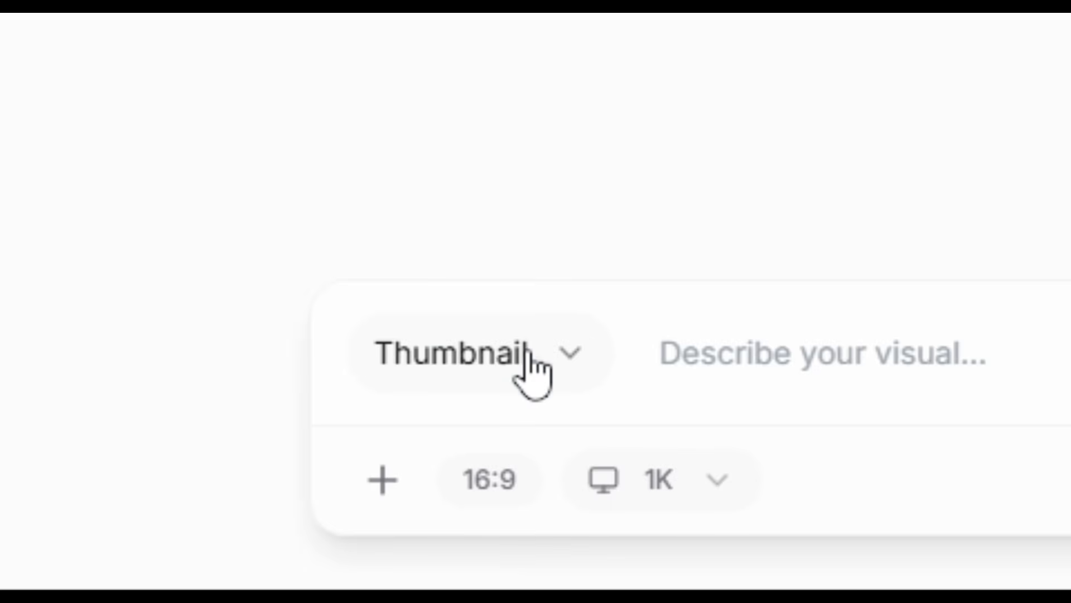
Step: Generate a 2K Thumbnail of a dark figure lurking in a house corridor with a frightened bacon hair hiding behind a wall
click(533, 369)
click(547, 363)
click(700, 458)
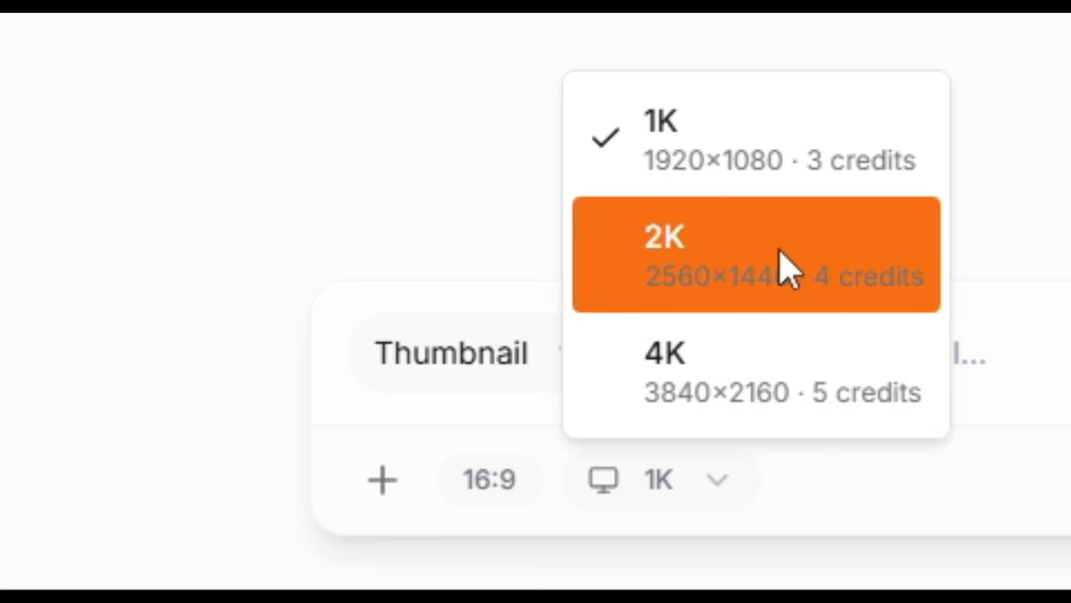
click(781, 273)
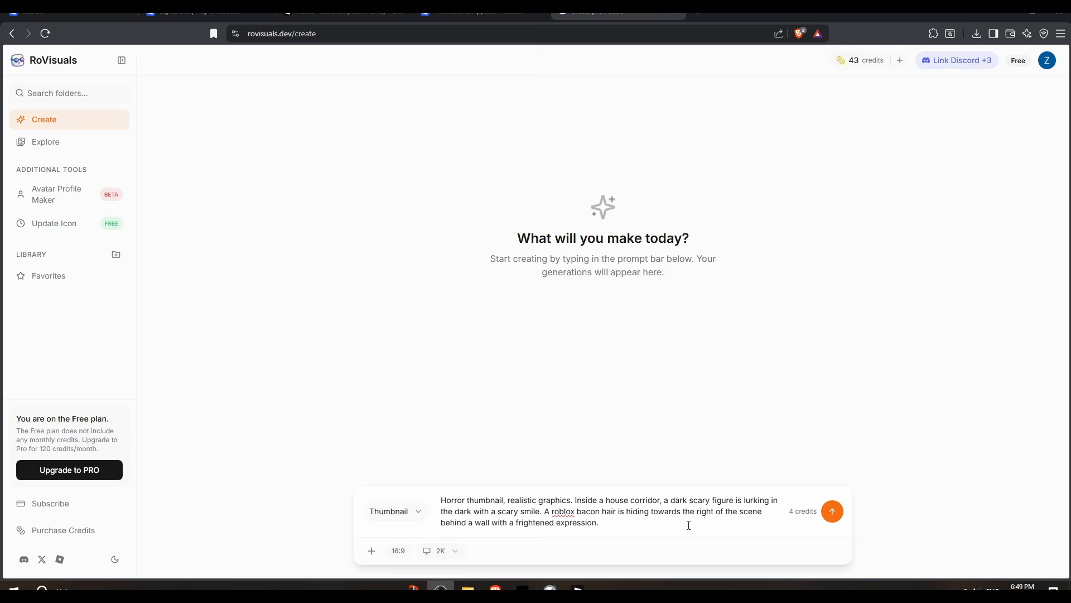
click(685, 525)
key(Return)
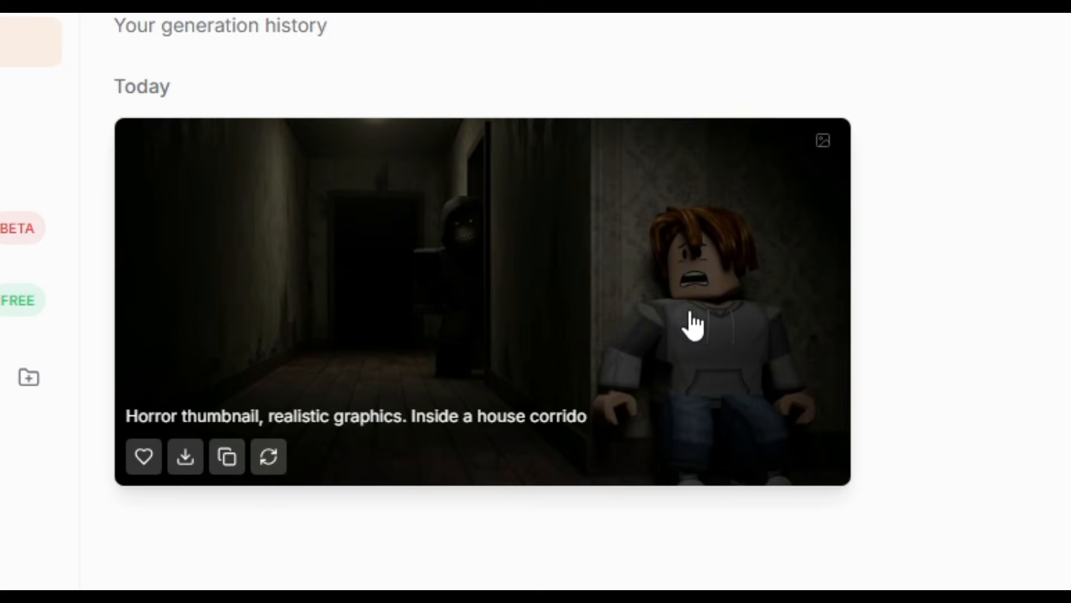
Step: Open the generated thumbnail and select its prompt text
click(689, 316)
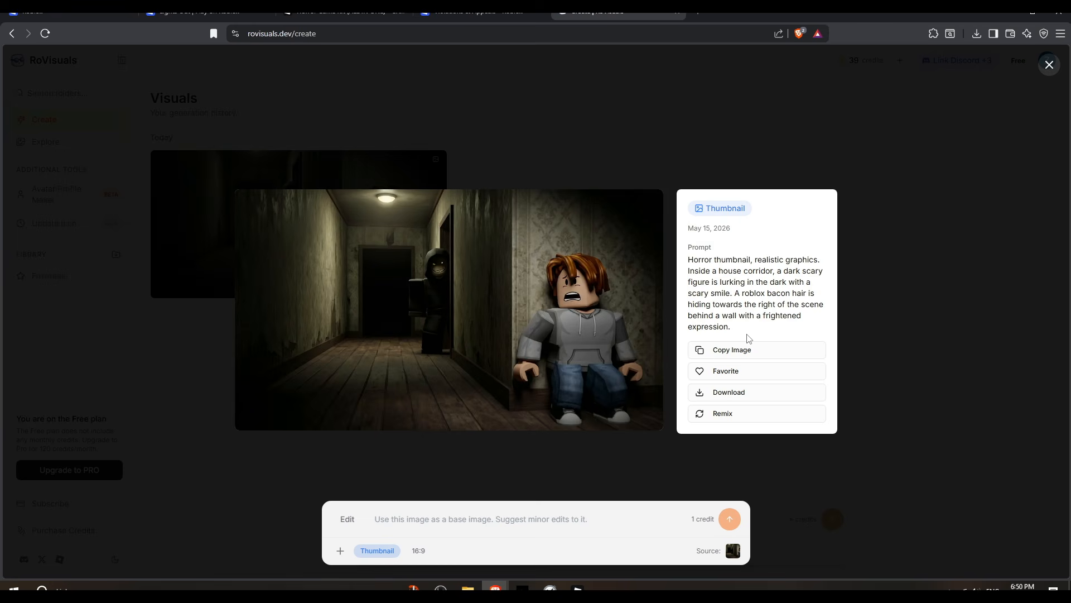
drag(748, 338, 682, 266)
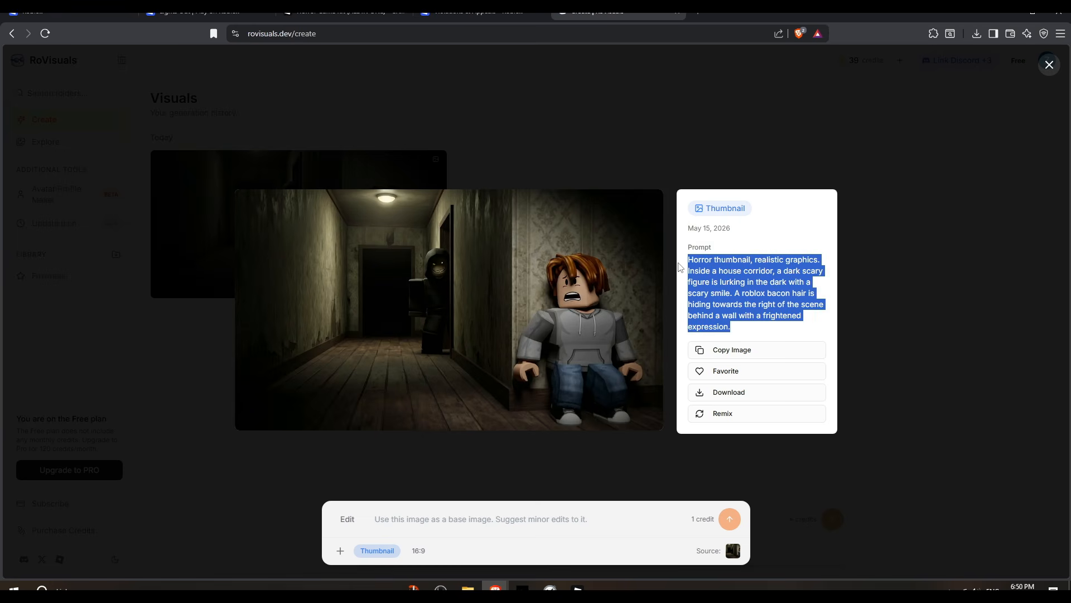
click(736, 283)
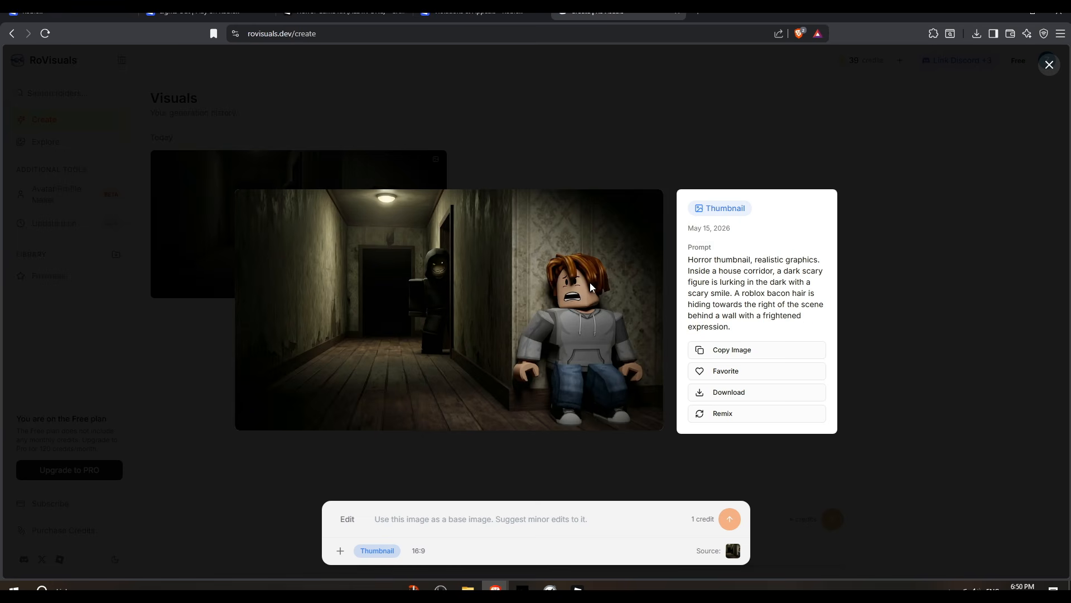
Step: Open the Lights Out experience configuration and its place thumbnails for the Experience Detail Page
click(214, 12)
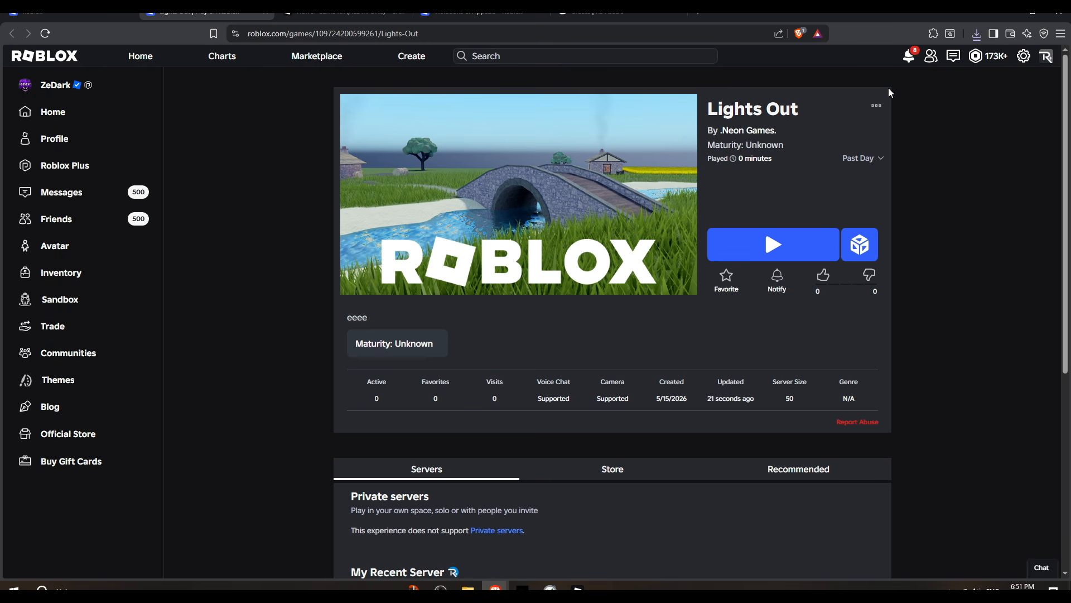
click(877, 107)
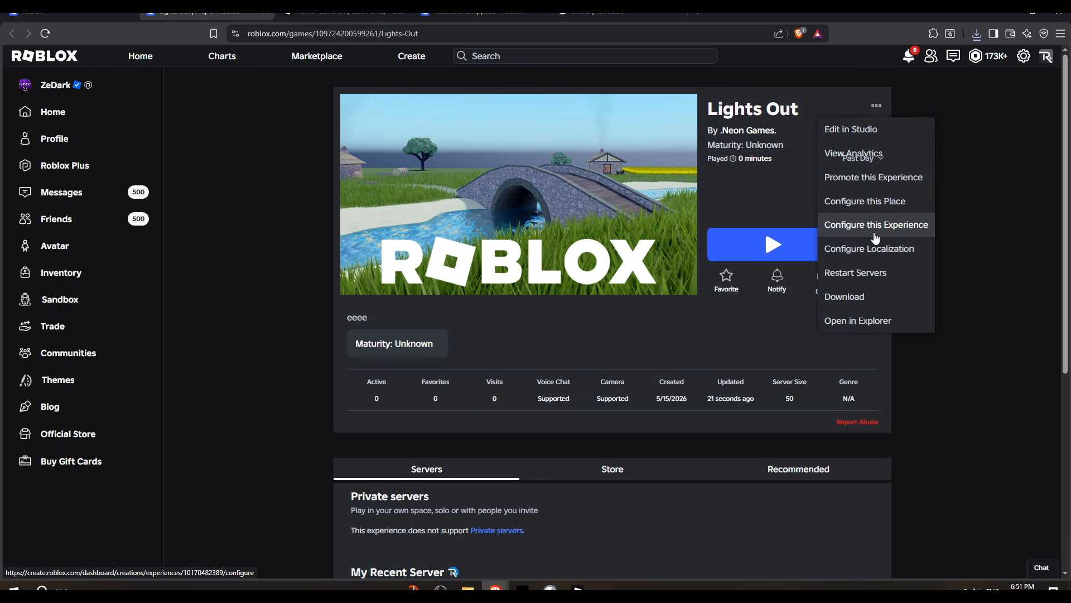
middle_click(893, 225)
click(718, 195)
click(358, 13)
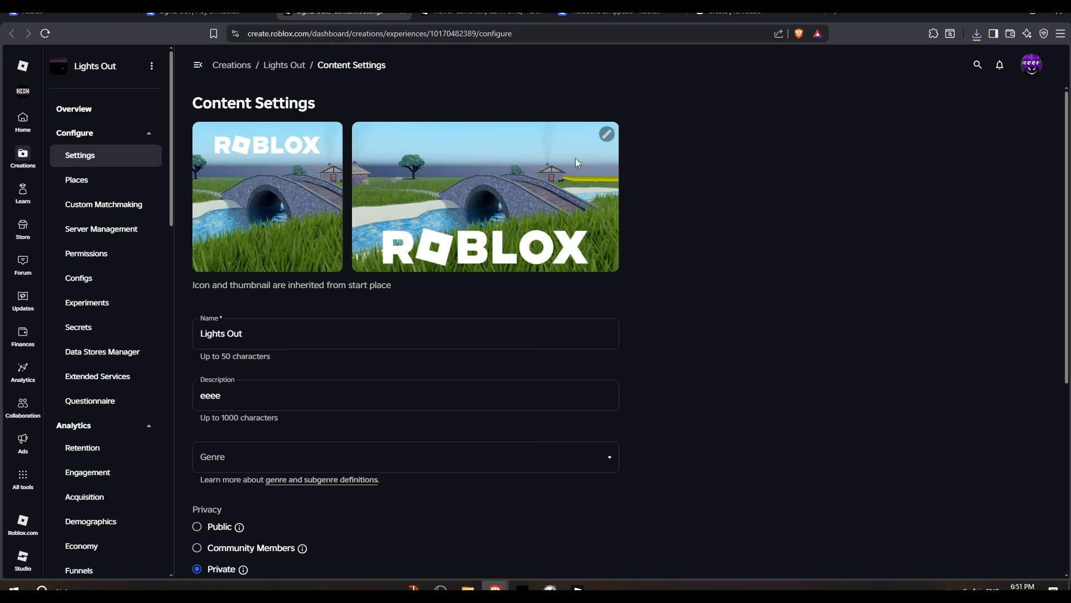
click(605, 136)
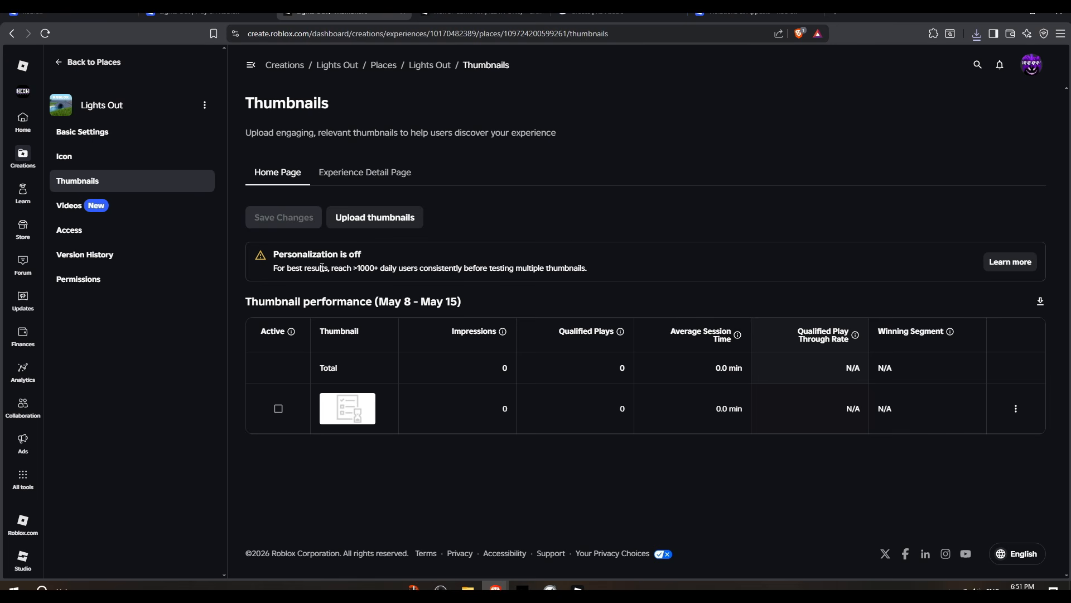
click(365, 174)
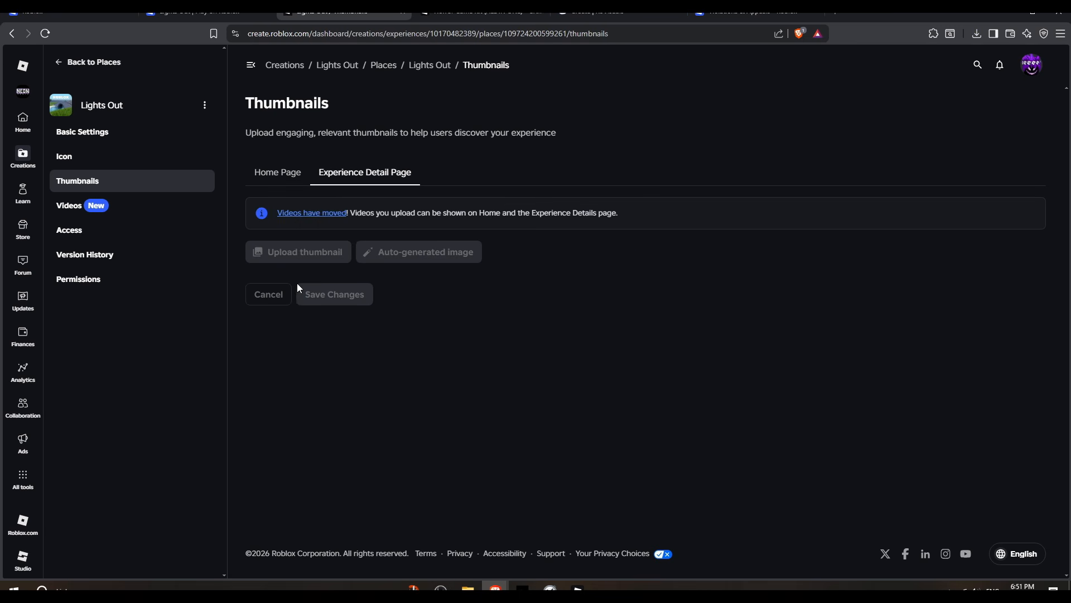
mouse_move(281, 257)
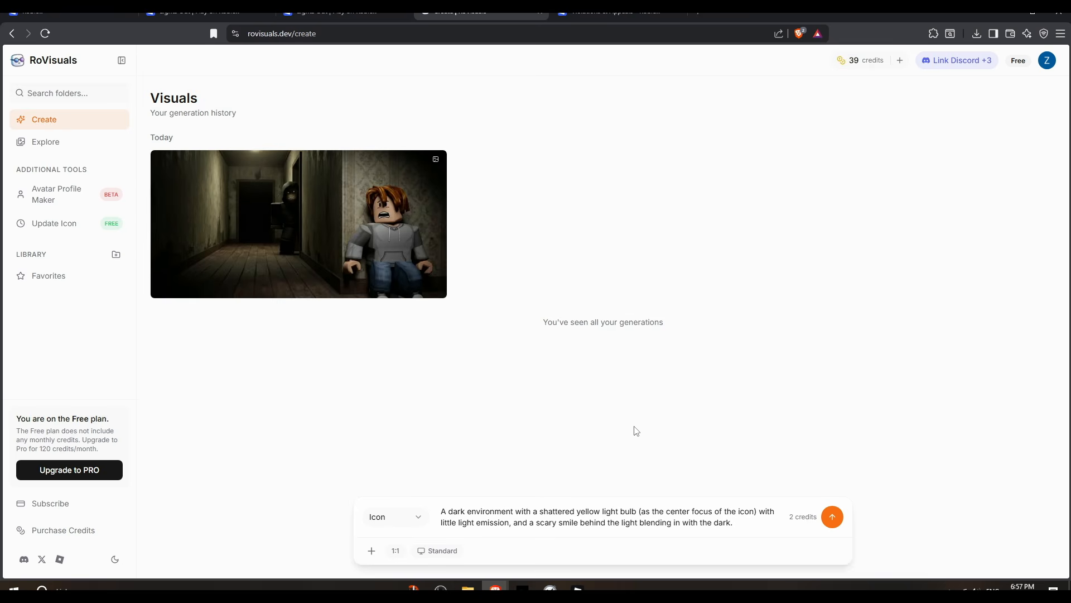
Step: Generate an Icon of a shattered yellow light bulb with a scary smile blending into a dark environment
key(Return)
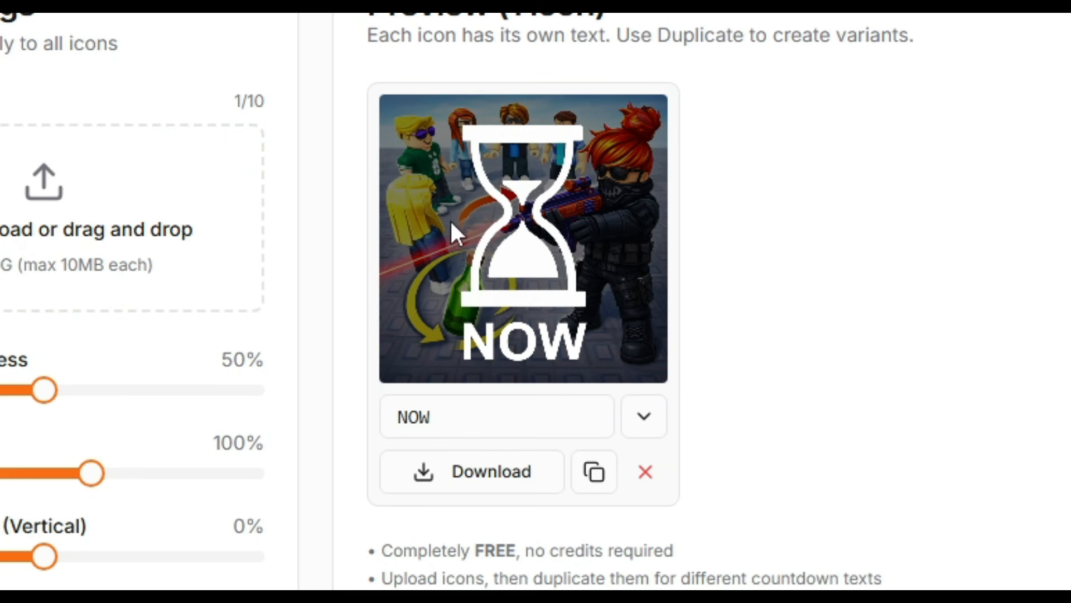
Step: Set the update icon's countdown text to 10 MINS
click(647, 420)
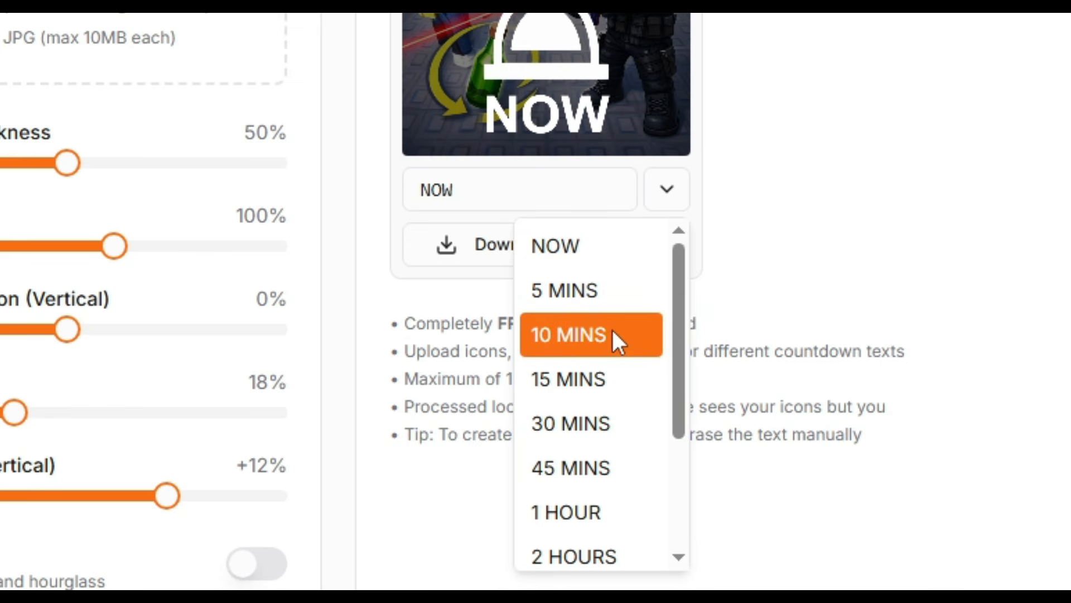
scroll(597, 284, down, 2)
scroll(596, 353, up, 2)
click(601, 347)
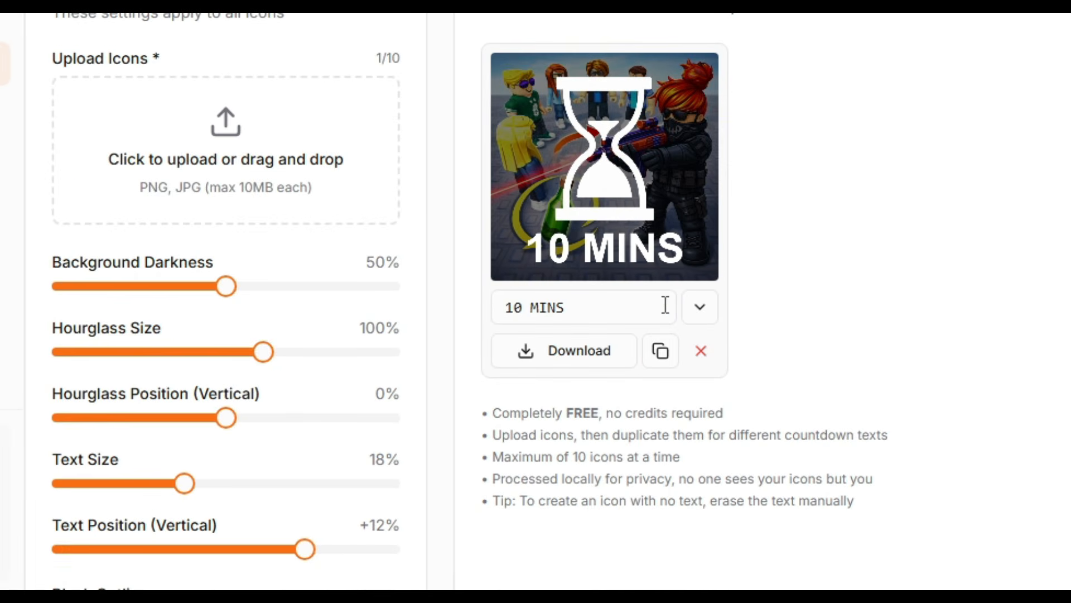
Step: Set the update icon's countdown text to 24 HOURS
click(700, 306)
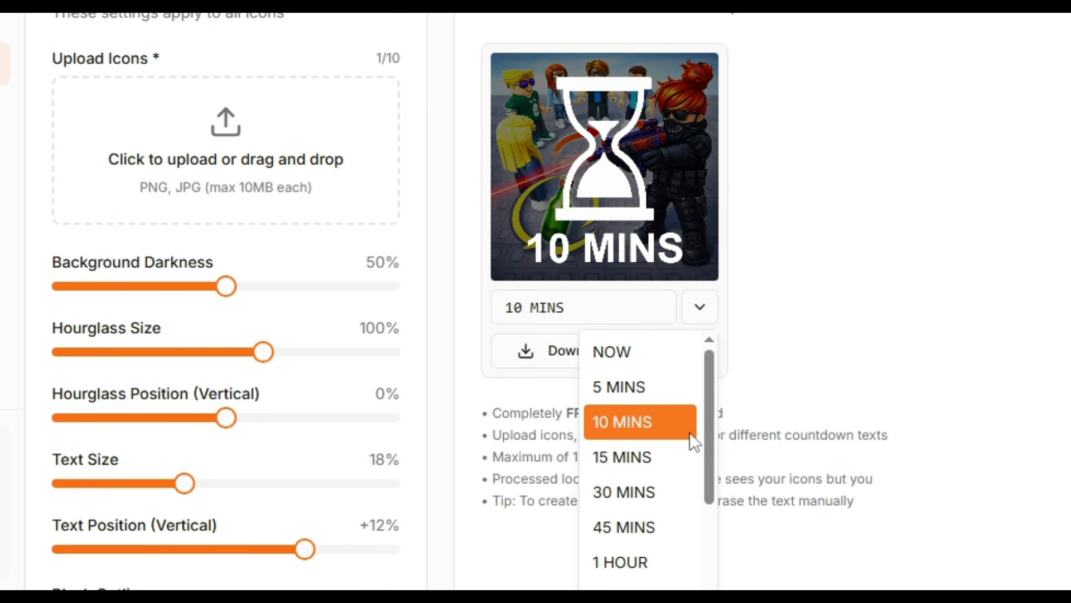
scroll(689, 435, down, 2)
scroll(636, 560, down, 1)
click(637, 581)
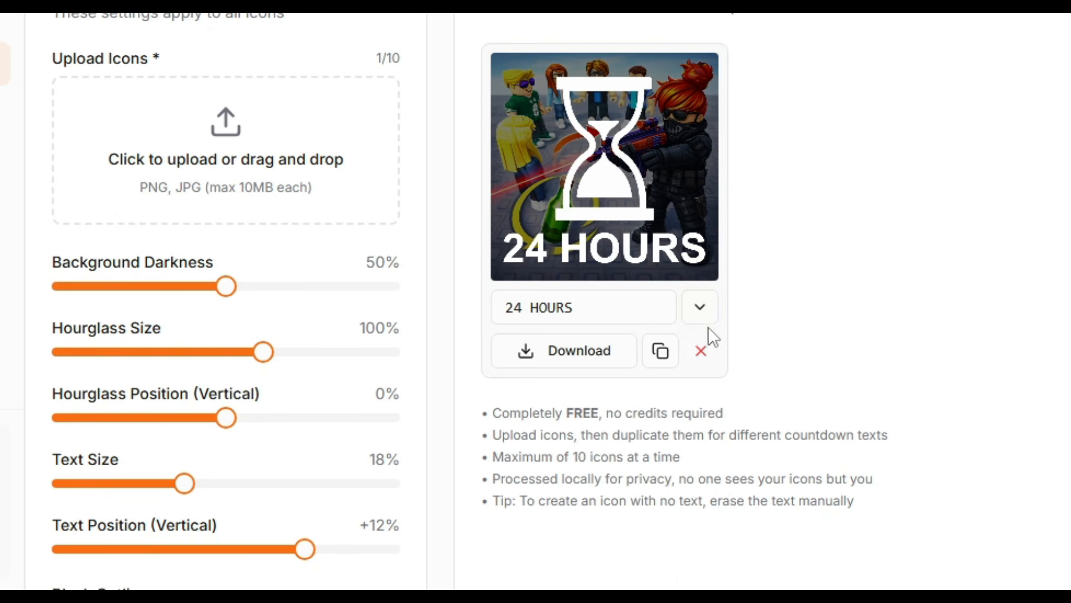
click(702, 309)
scroll(656, 480, down, 2)
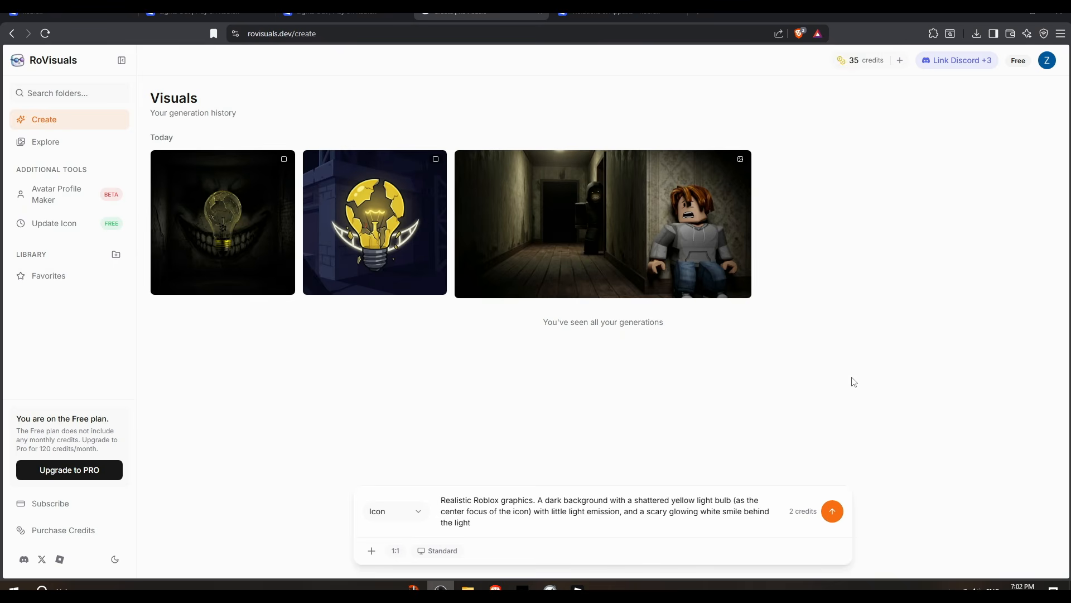
Step: Generate a realistic Icon of a shattered yellow light bulb with a glowing white smile behind it and select its prompt
click(832, 511)
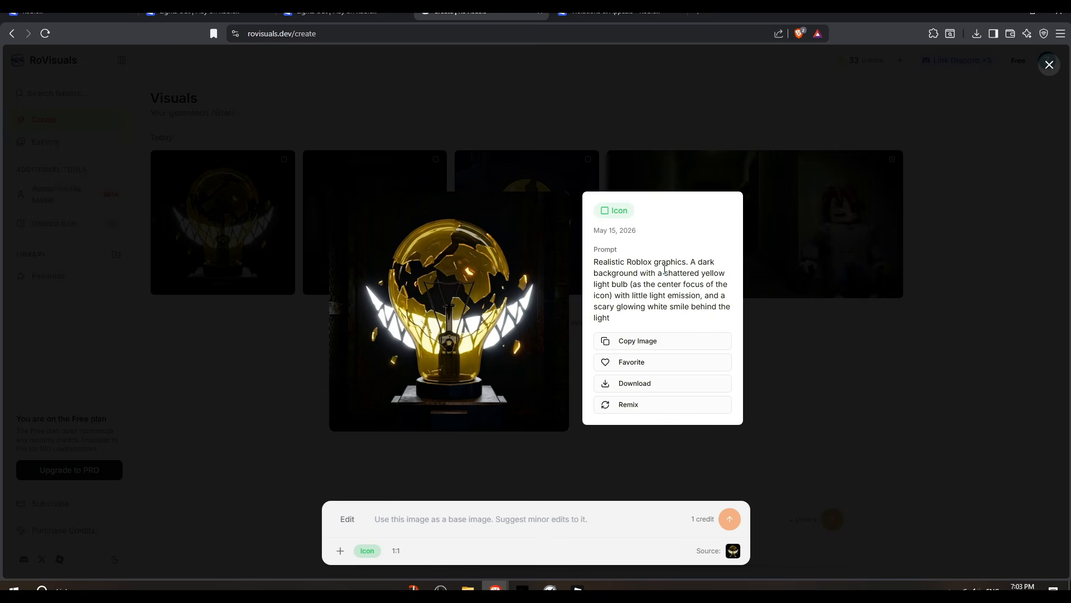
drag(640, 325, 571, 265)
click(614, 272)
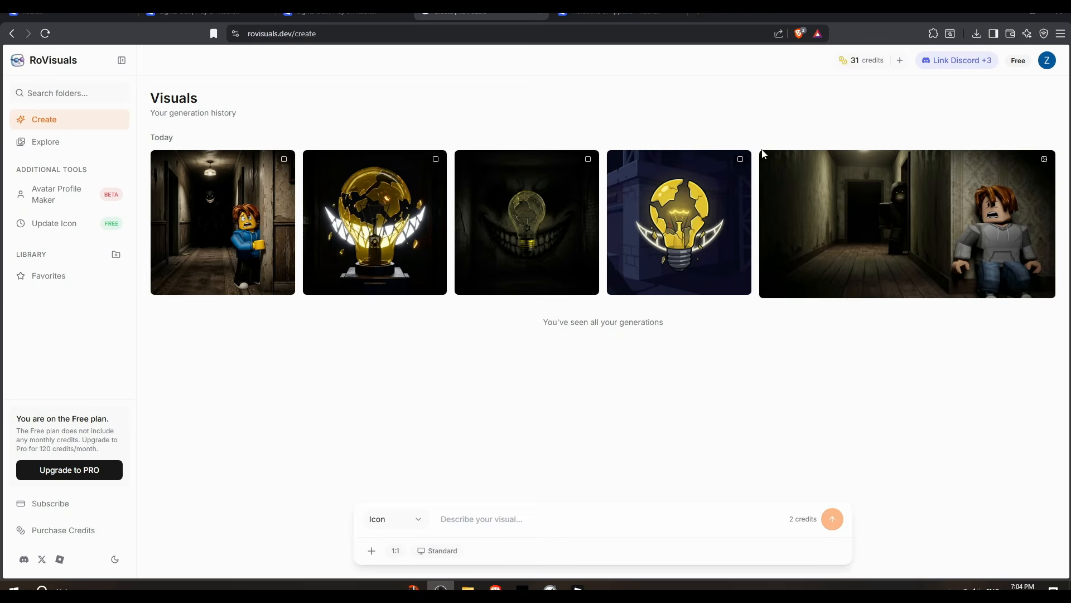
Step: Open a horror corridor thumbnail in the Explore gallery and compare it with the Maze Of Death game page
click(223, 246)
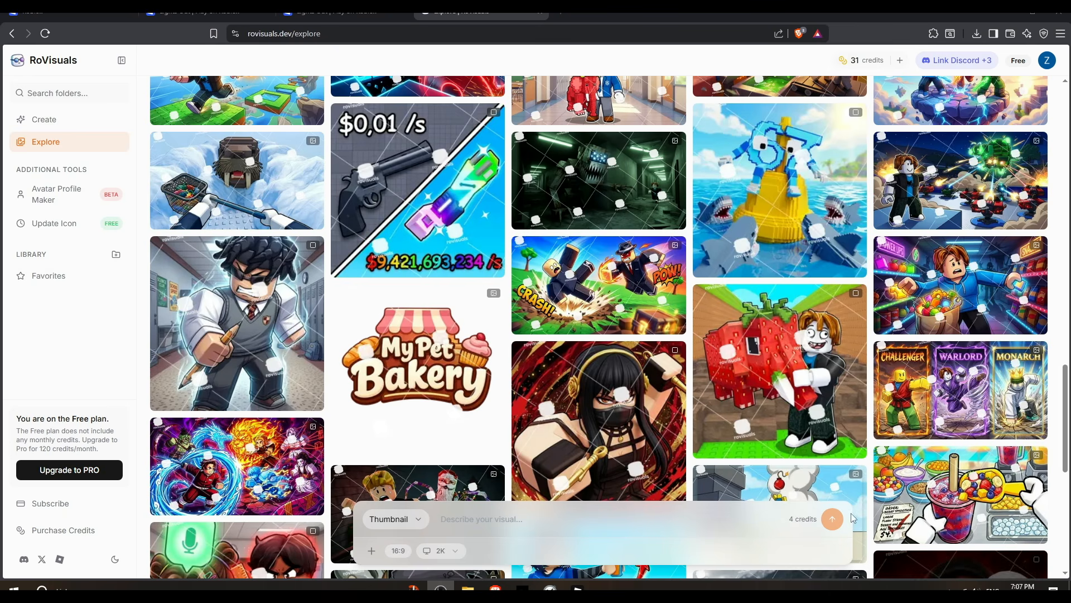
click(598, 180)
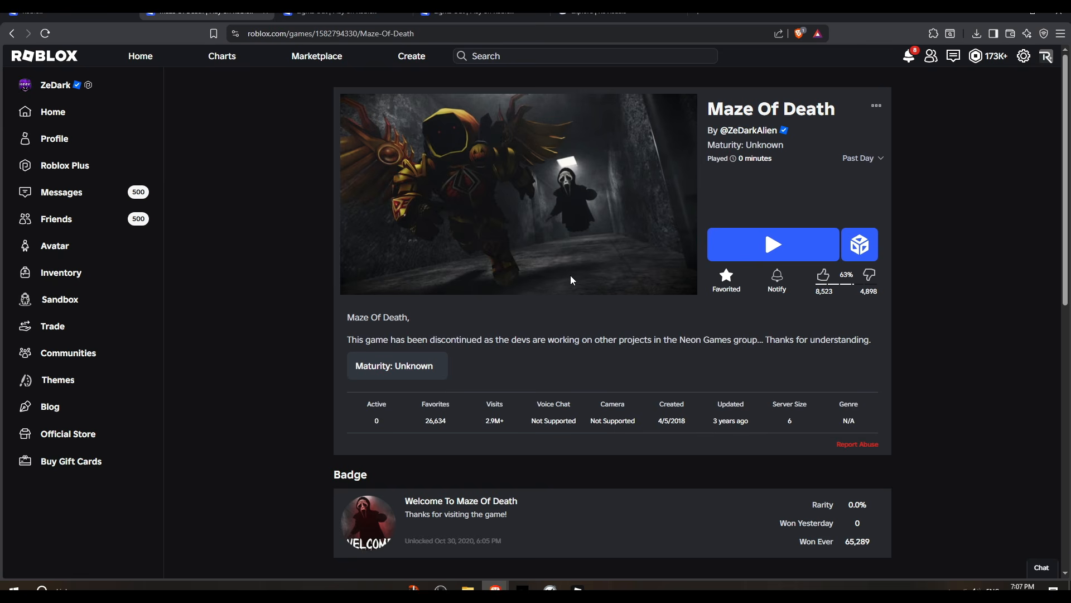
click(614, 12)
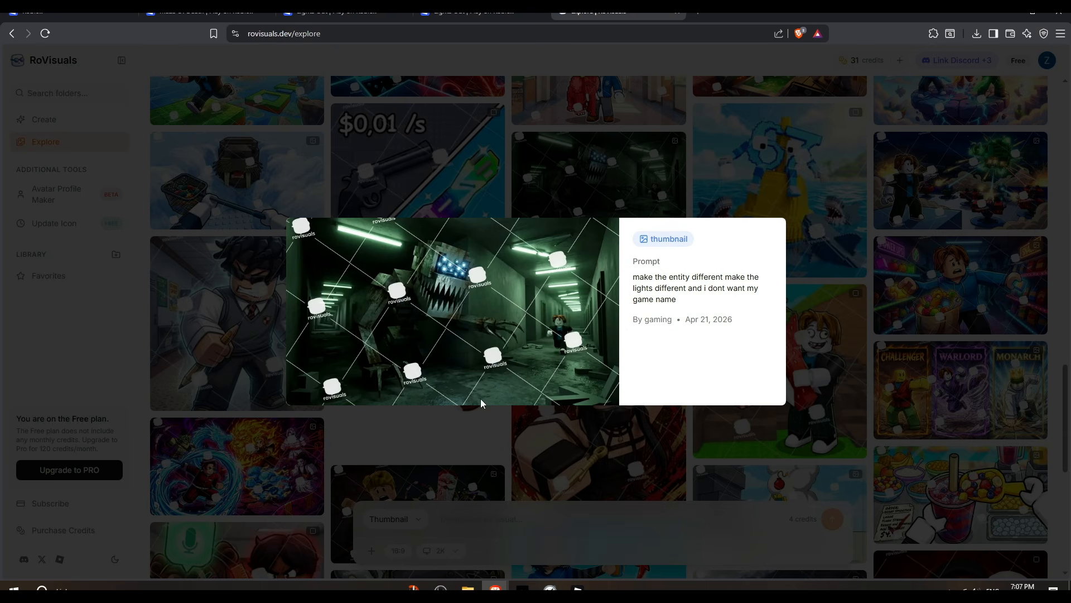
click(212, 13)
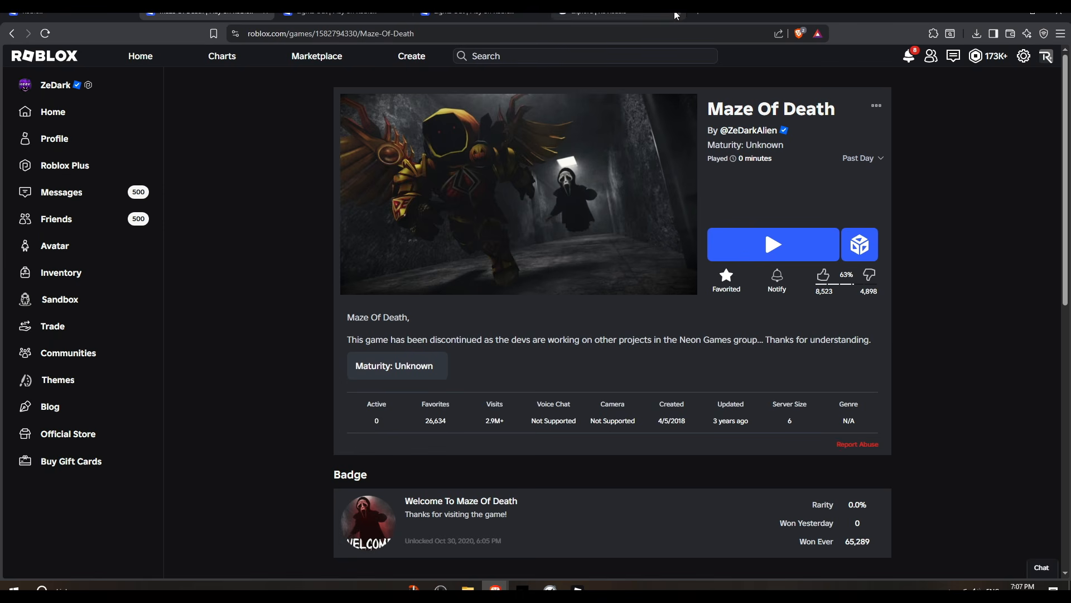